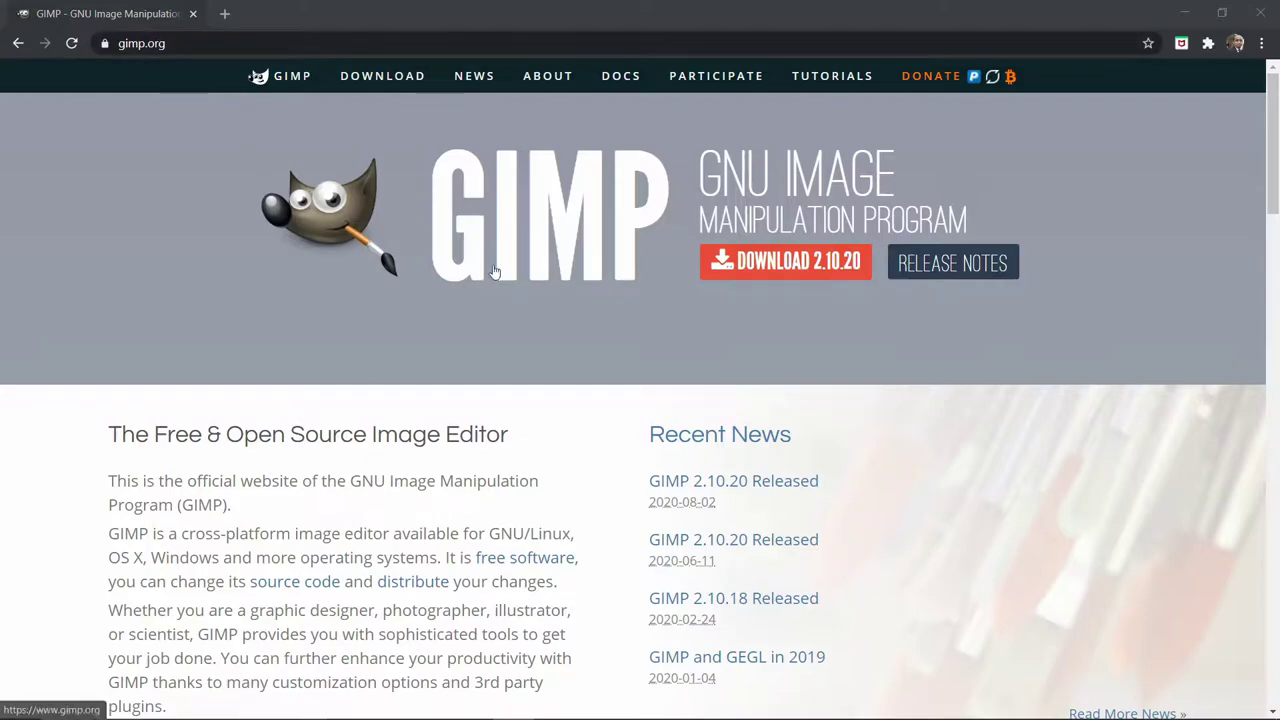
- Open the GIMP 2.10.20 download page and scroll to the Windows installer options
left_click(803, 268)
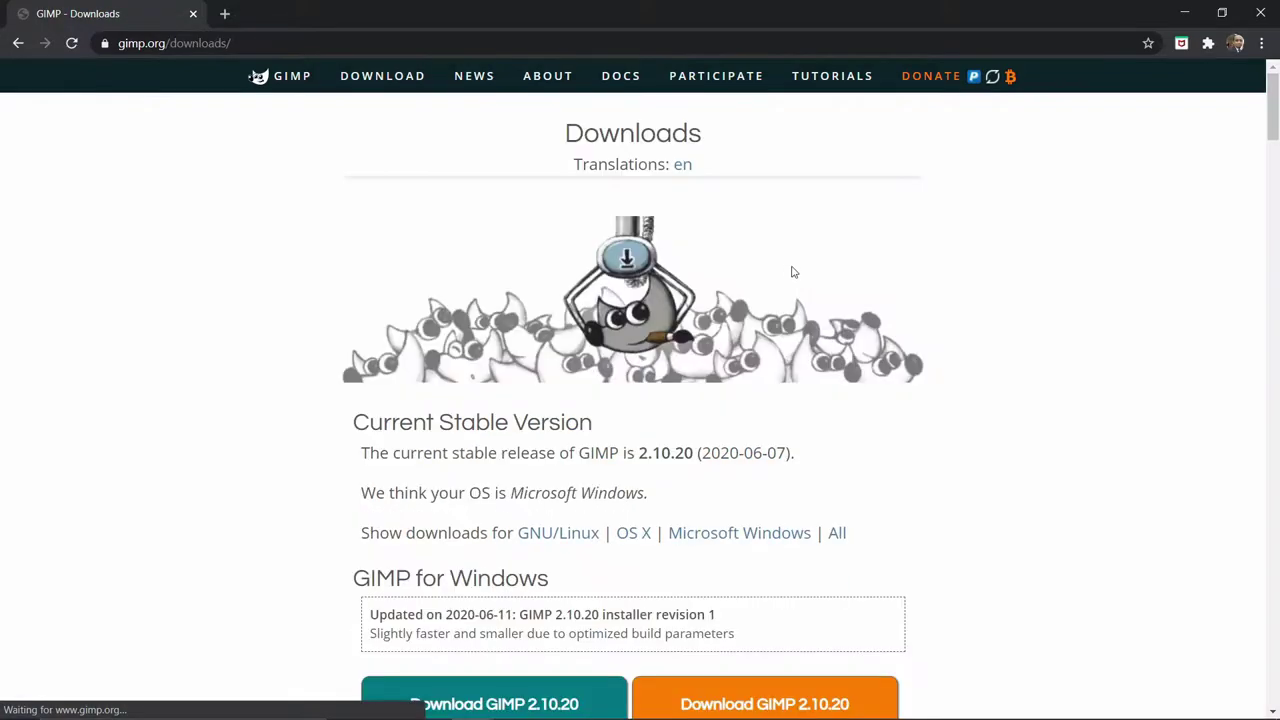
scroll(570, 400, "down", 2)
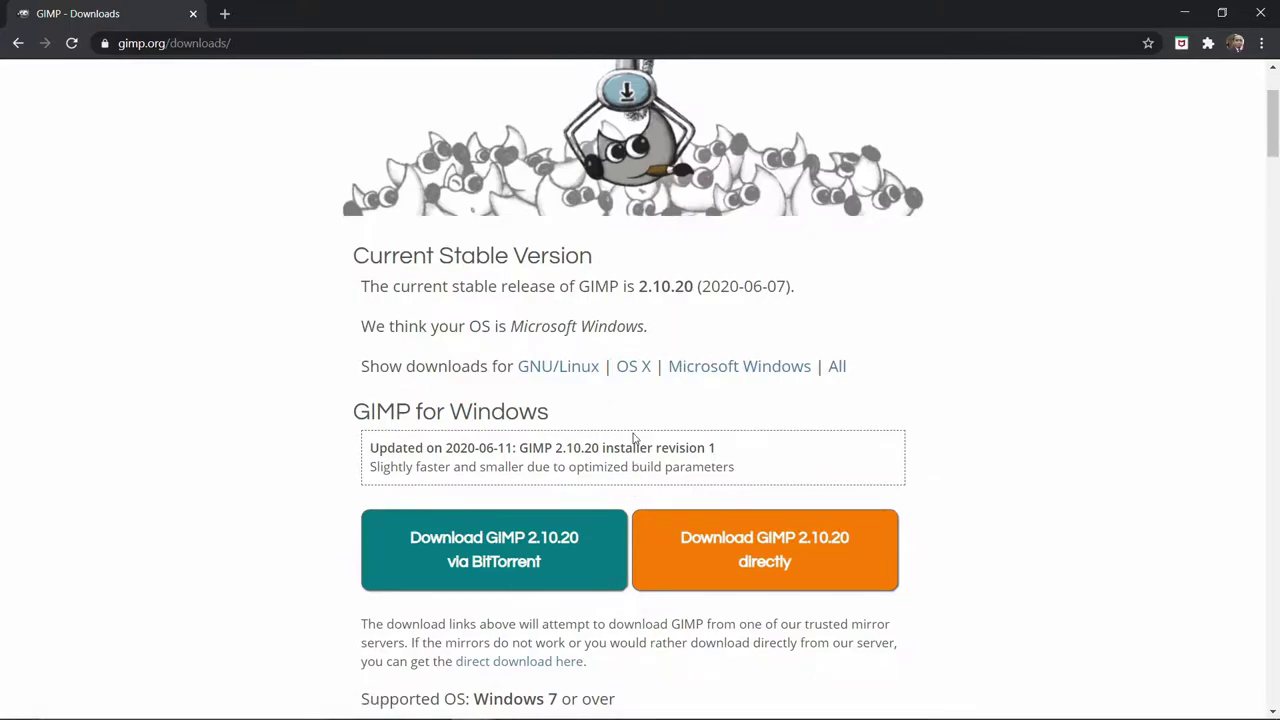
mouse_move(592, 716)
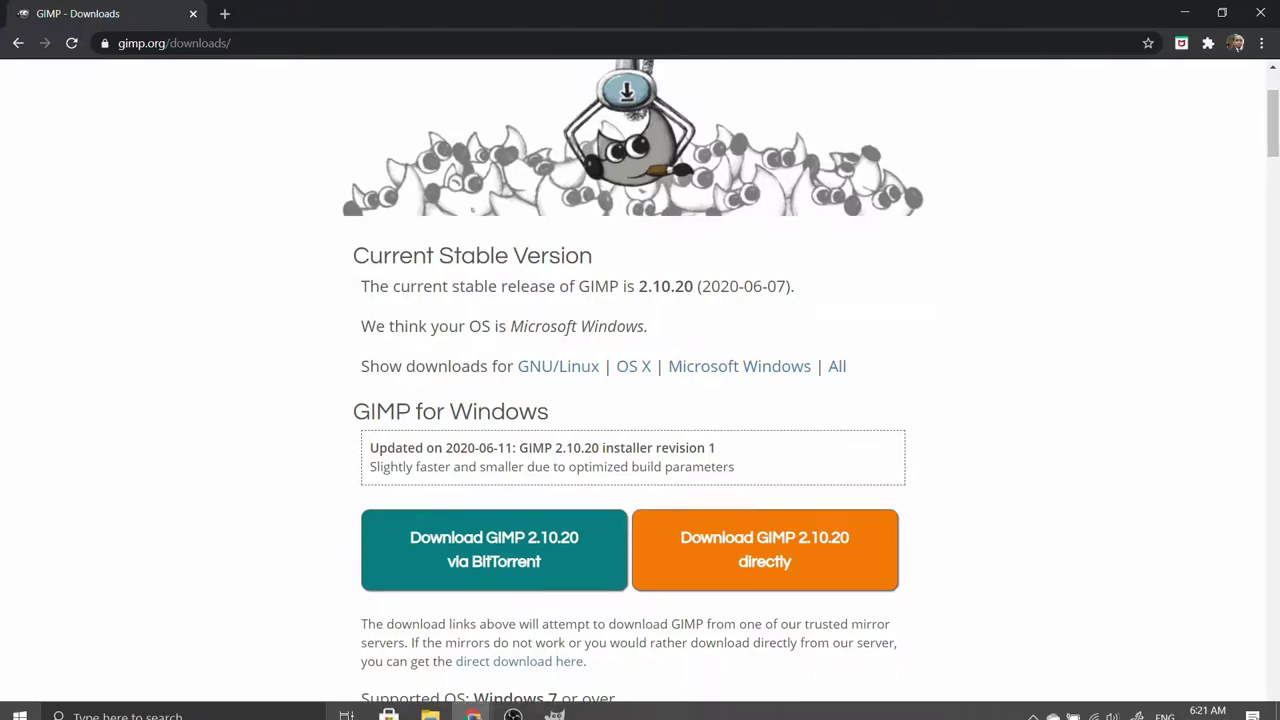
- Bring GIMP to the front, after a brief Start search for 'gimp'
left_click(555, 703)
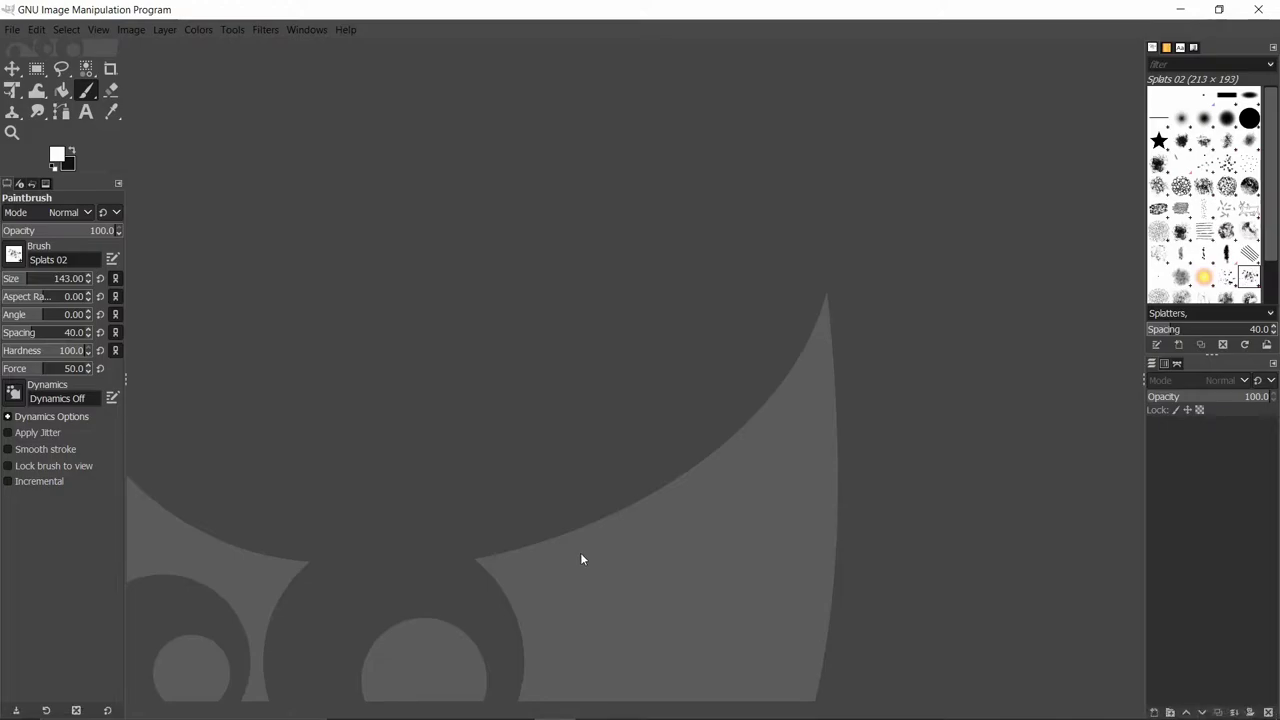
key("super")
type("gimp")
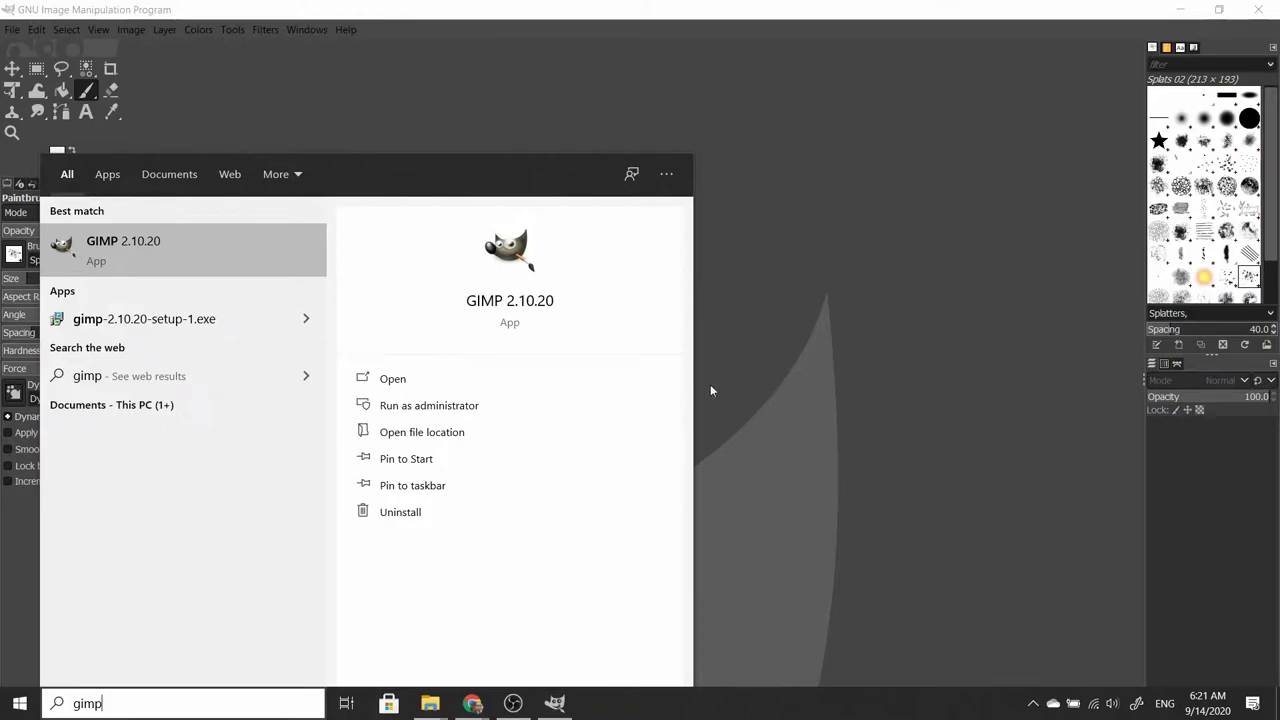
left_click(972, 282)
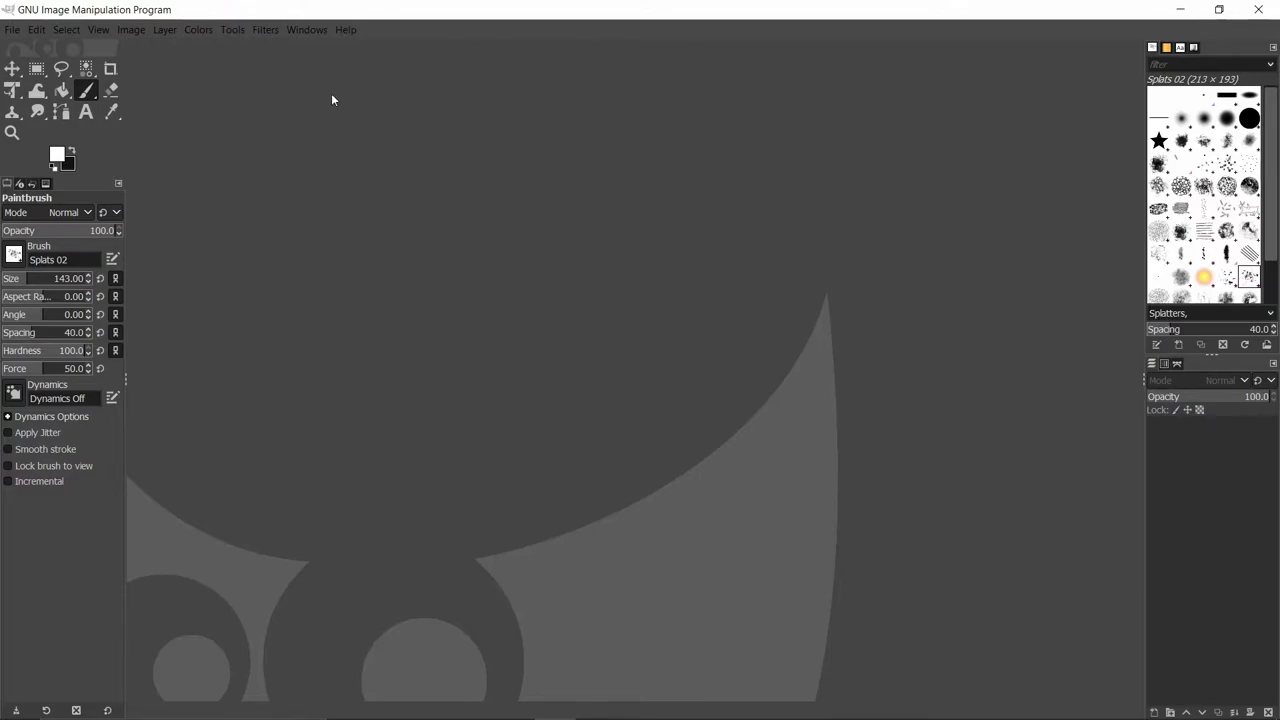
left_click(311, 33)
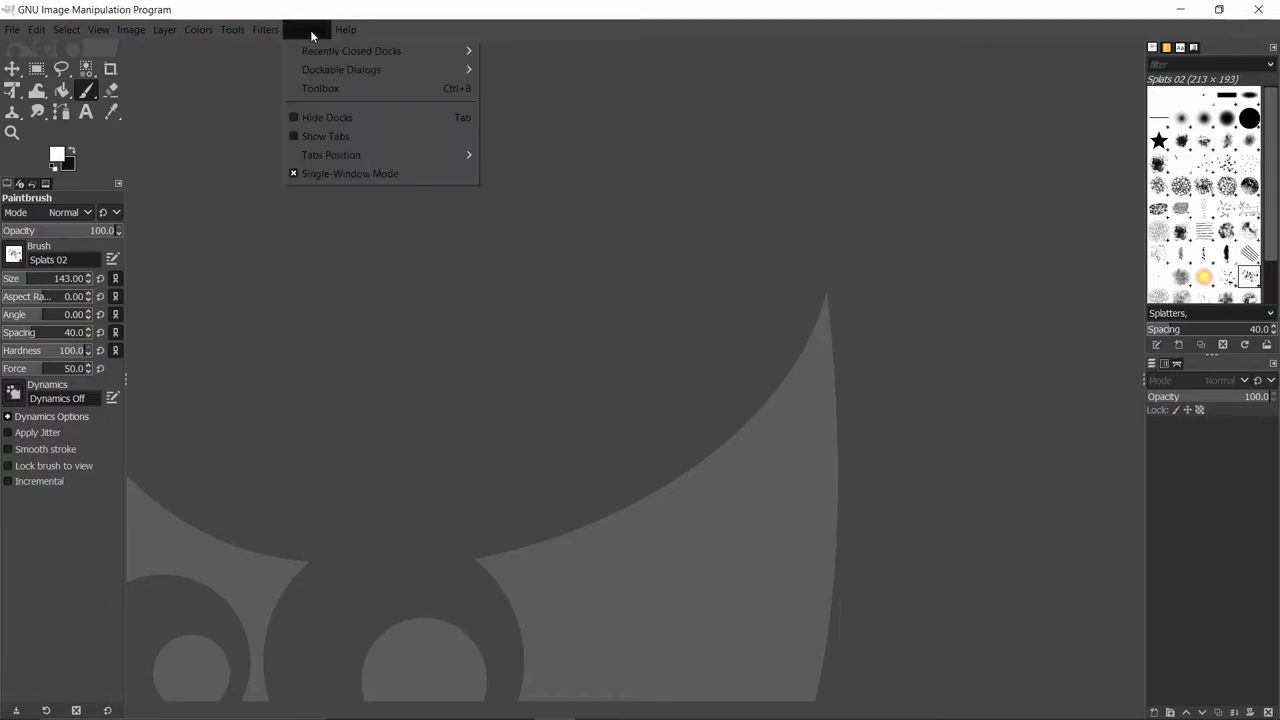
left_click(367, 171)
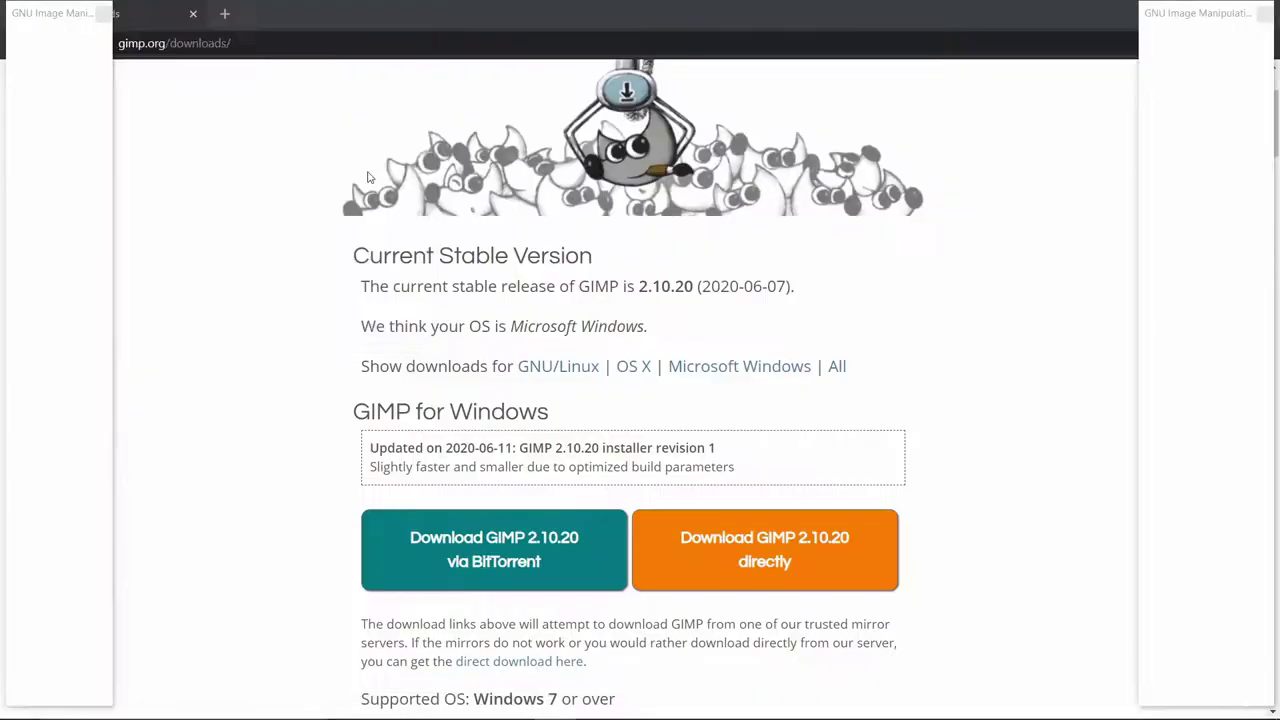
mouse_move(291, 17)
left_mouse_down()
mouse_move(785, 160)
mouse_move(650, 133)
left_mouse_up()
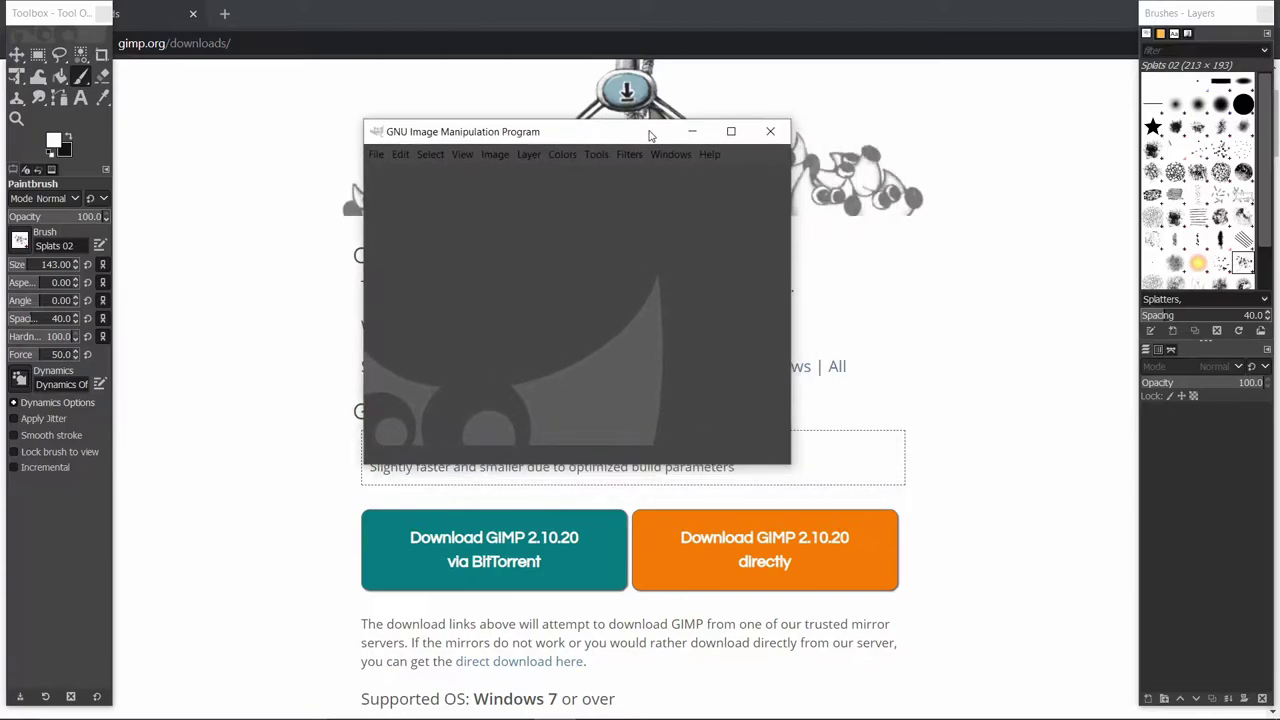
left_click_drag(63, 20, 99, 36)
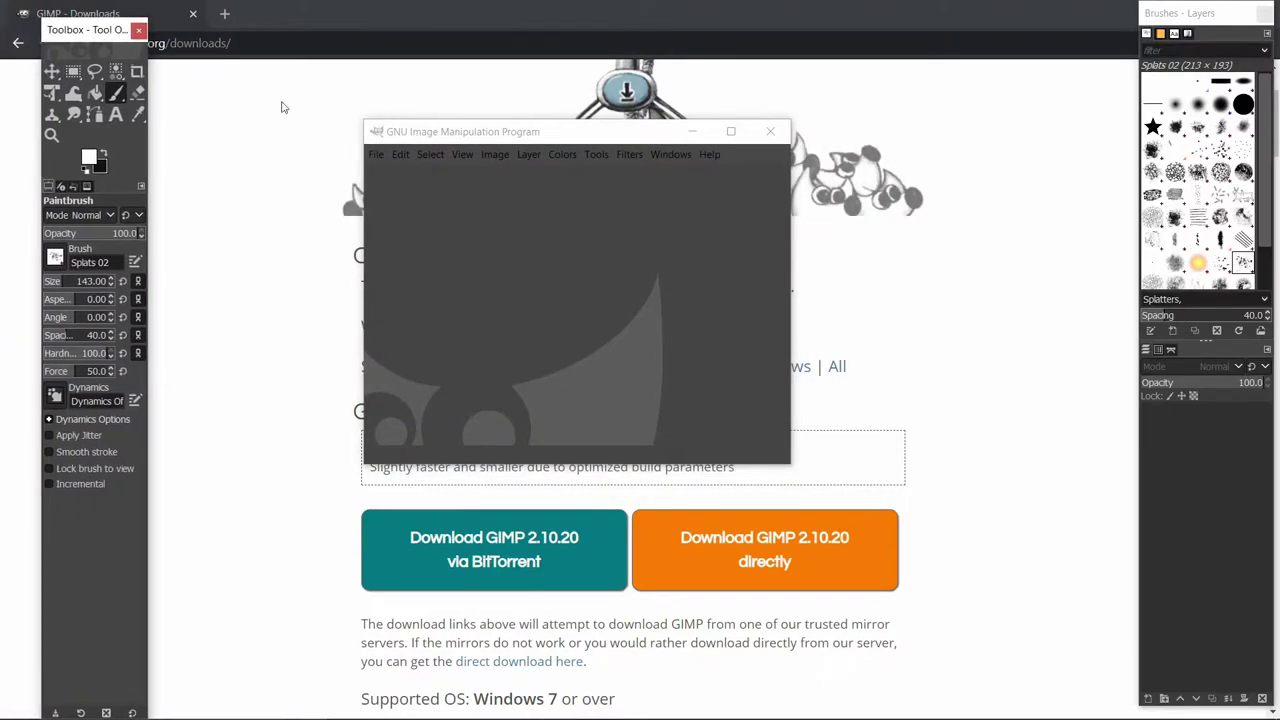
left_click_drag(550, 136, 632, 158)
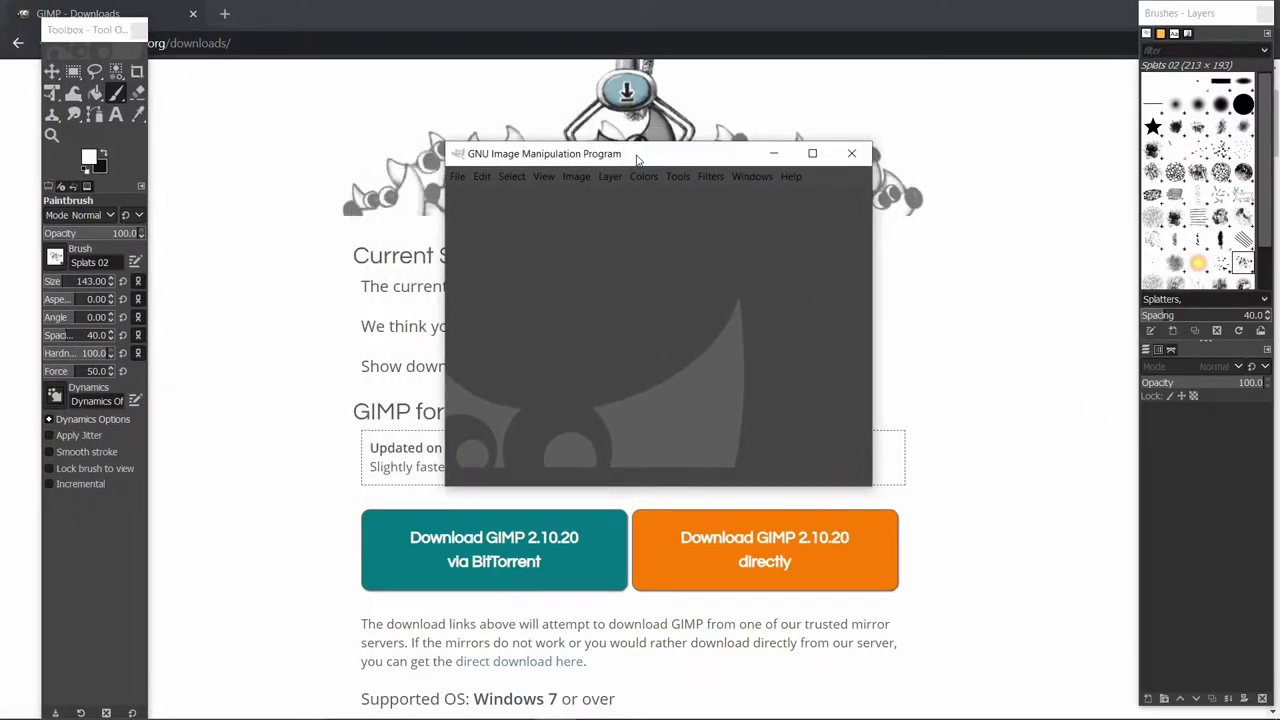
left_click_drag(1195, 17, 1202, 16)
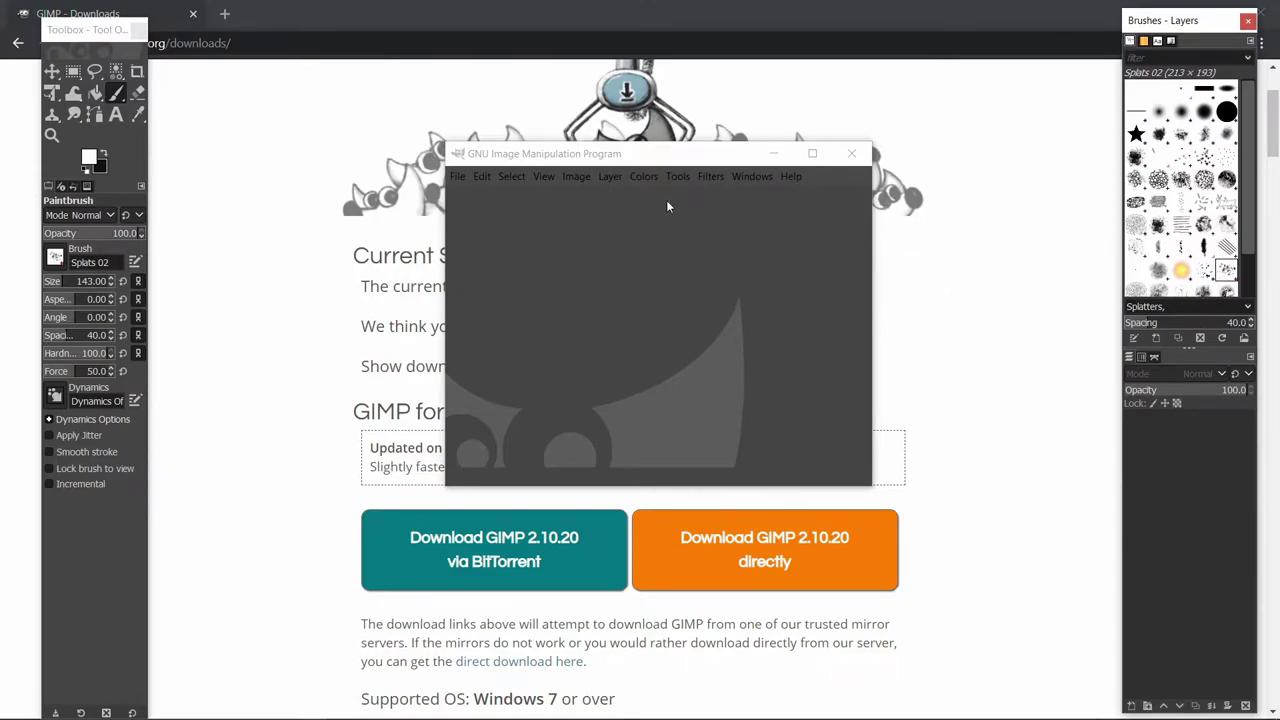
left_click_drag(712, 160, 590, 115)
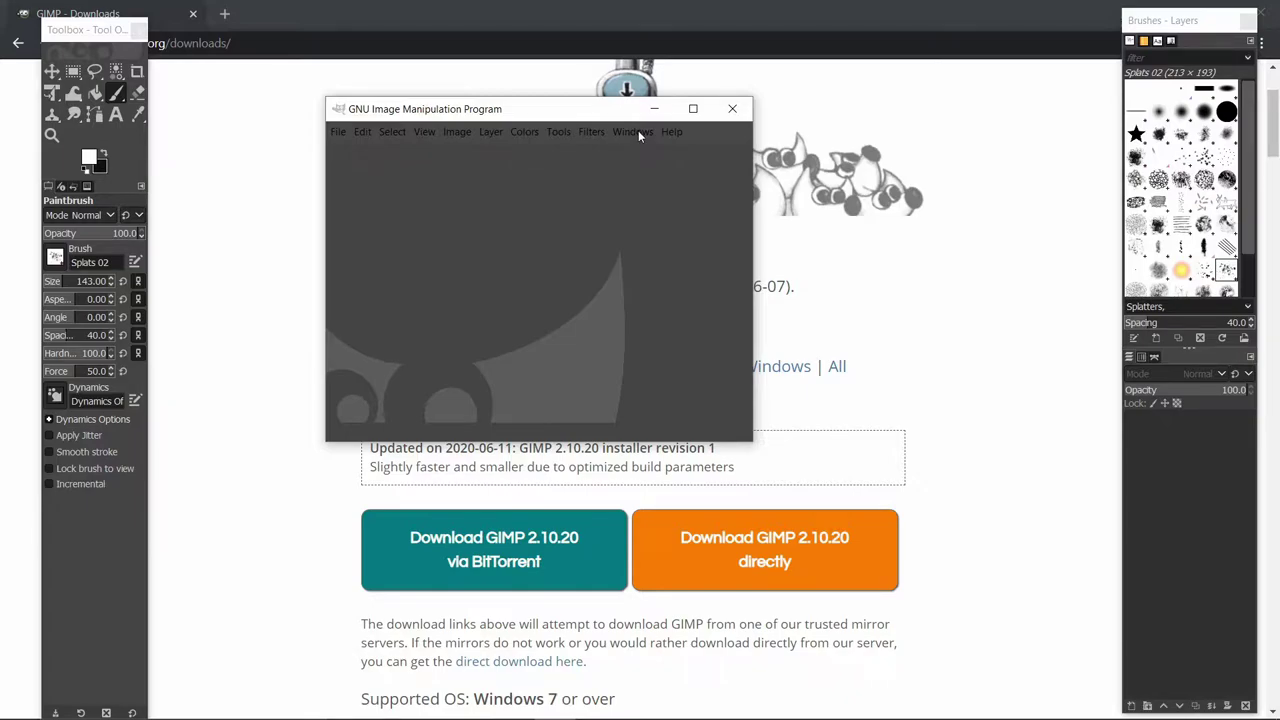
left_click(632, 131)
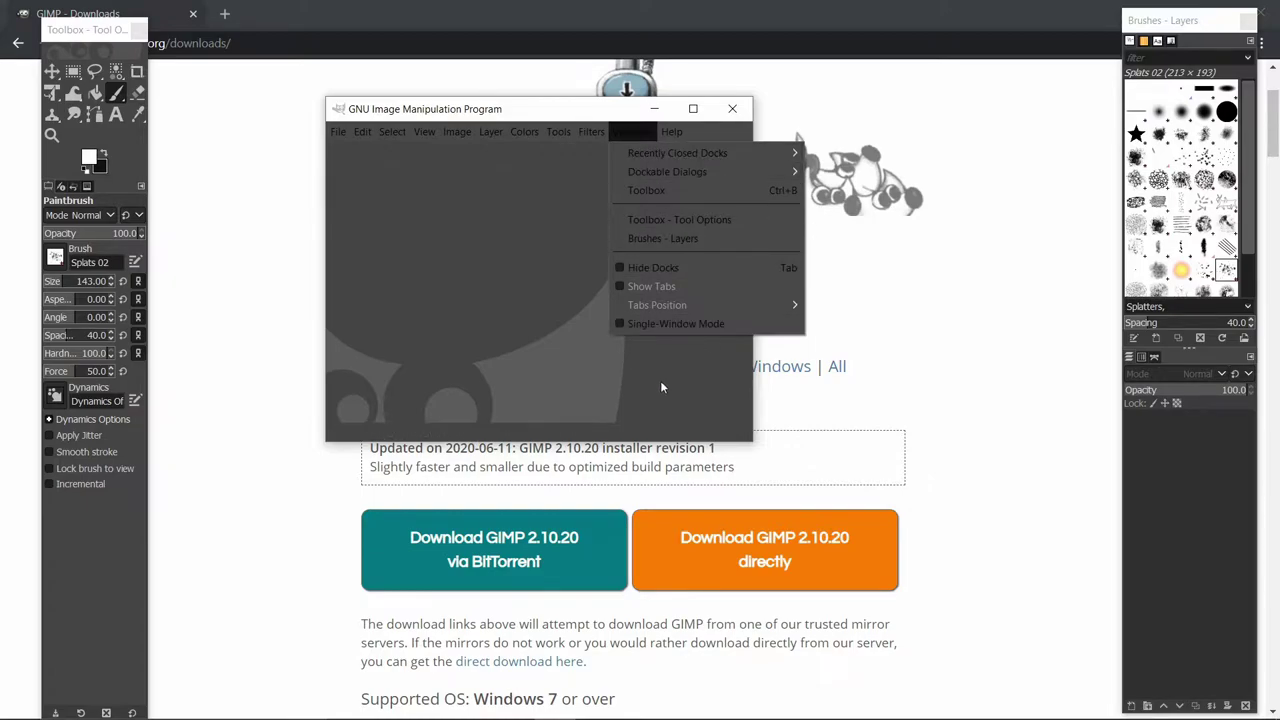
left_click(681, 321)
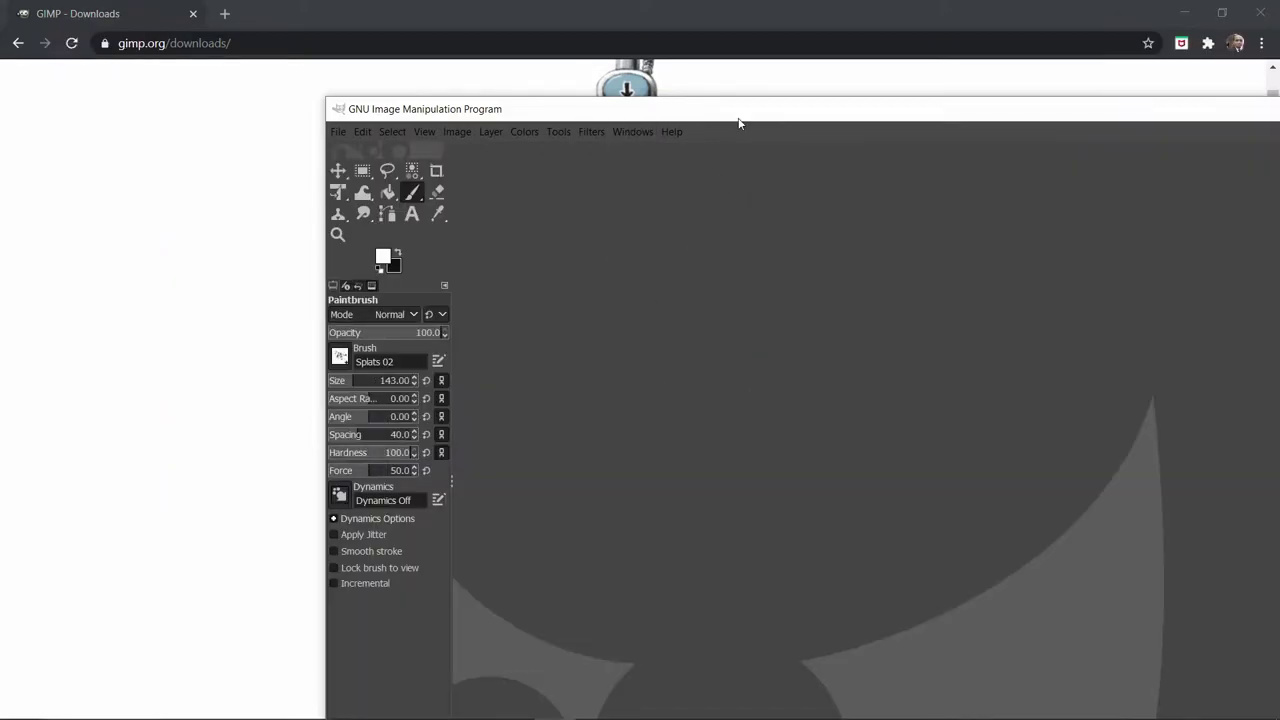
double_click(540, 110)
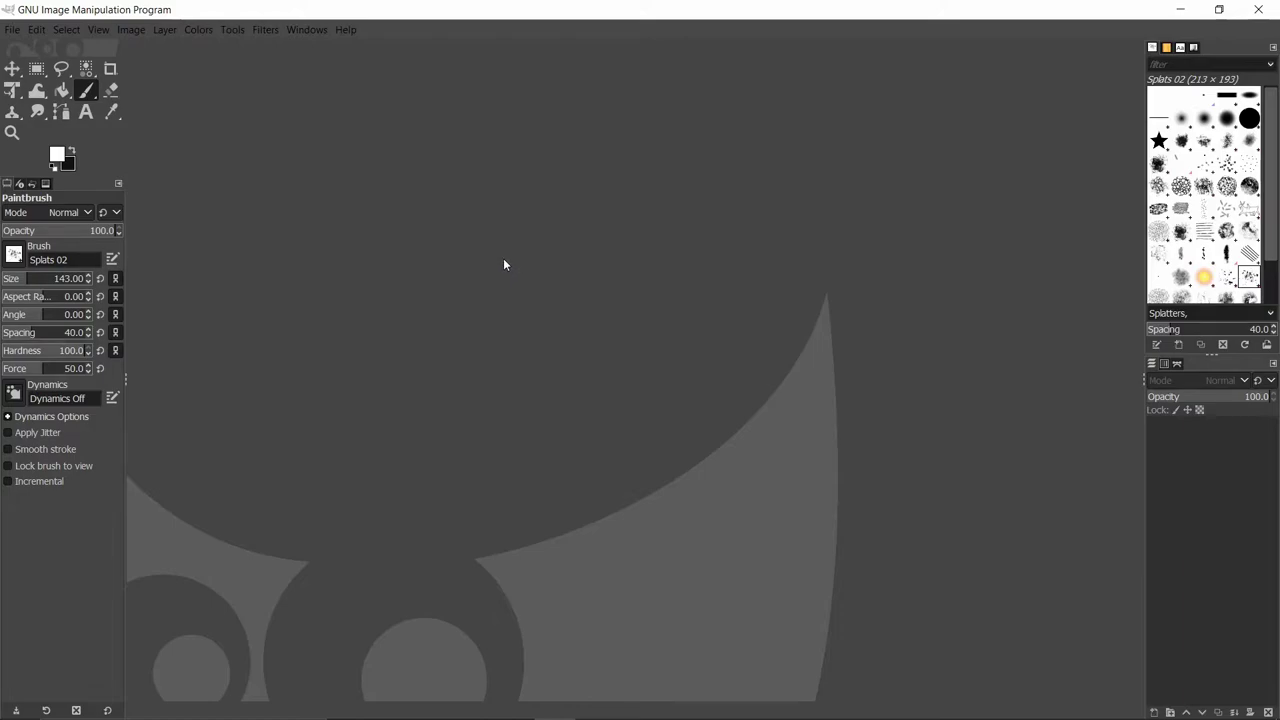
- Browse the File and Edit menus, then start File > New and centre its dialog
left_click(20, 34)
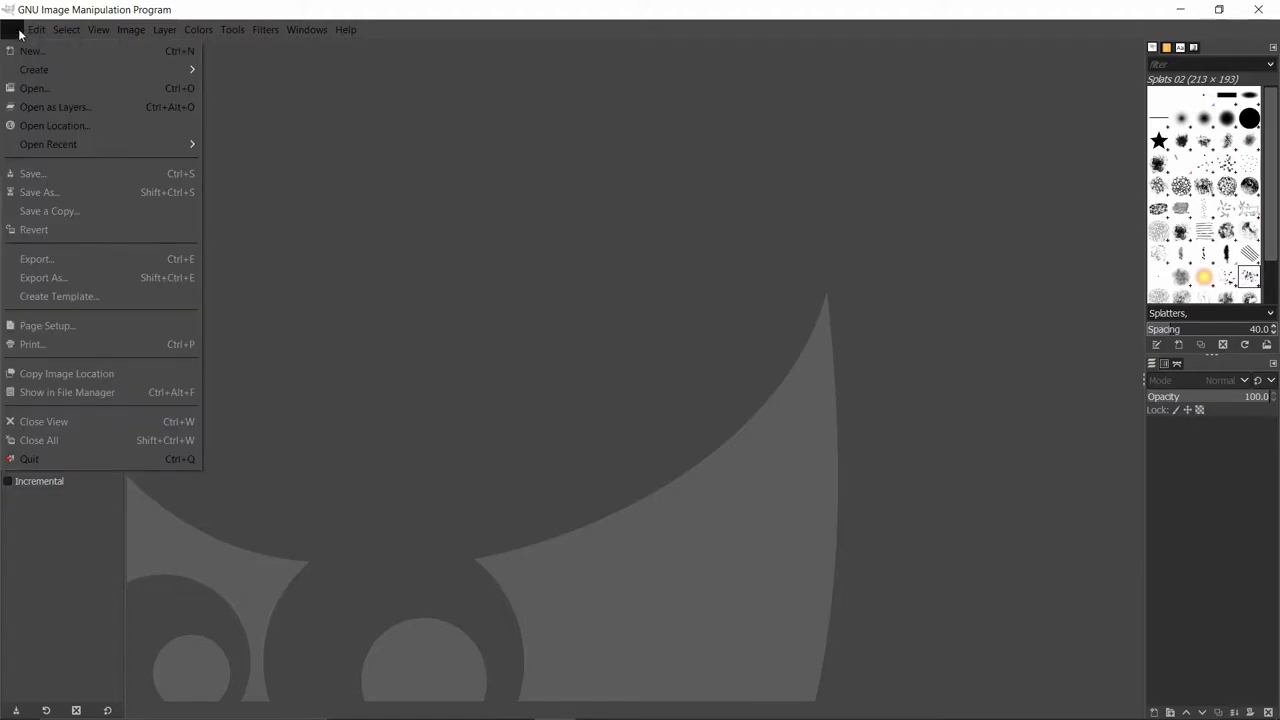
left_click(19, 35)
left_click(36, 29)
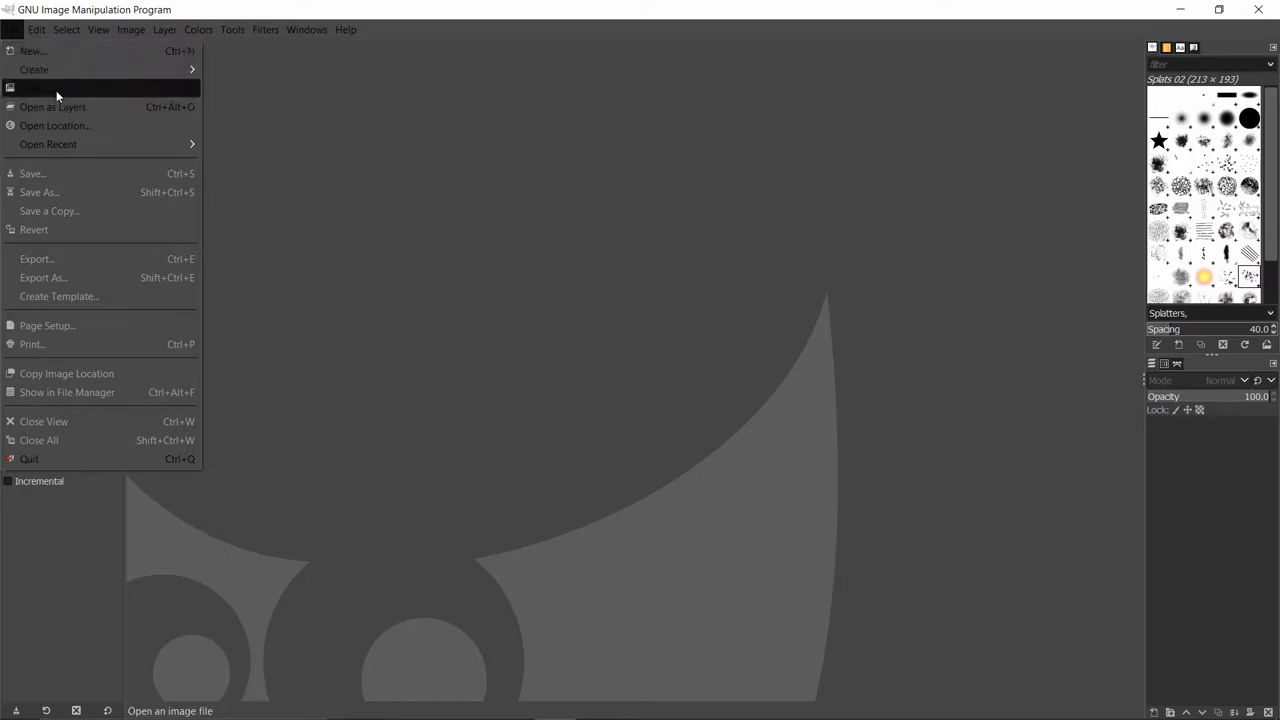
mouse_move(100, 69)
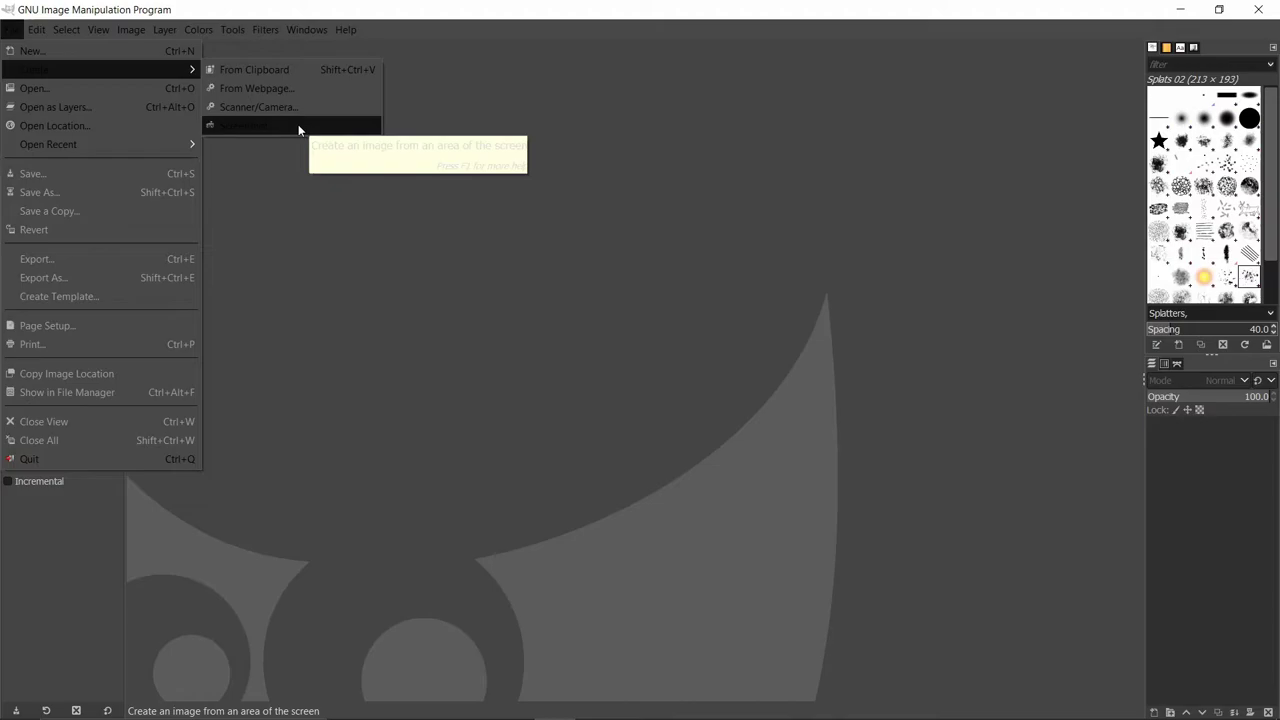
left_click(124, 51)
mouse_move(228, 17)
left_mouse_down()
mouse_move(525, 118)
mouse_move(618, 198)
left_mouse_up()
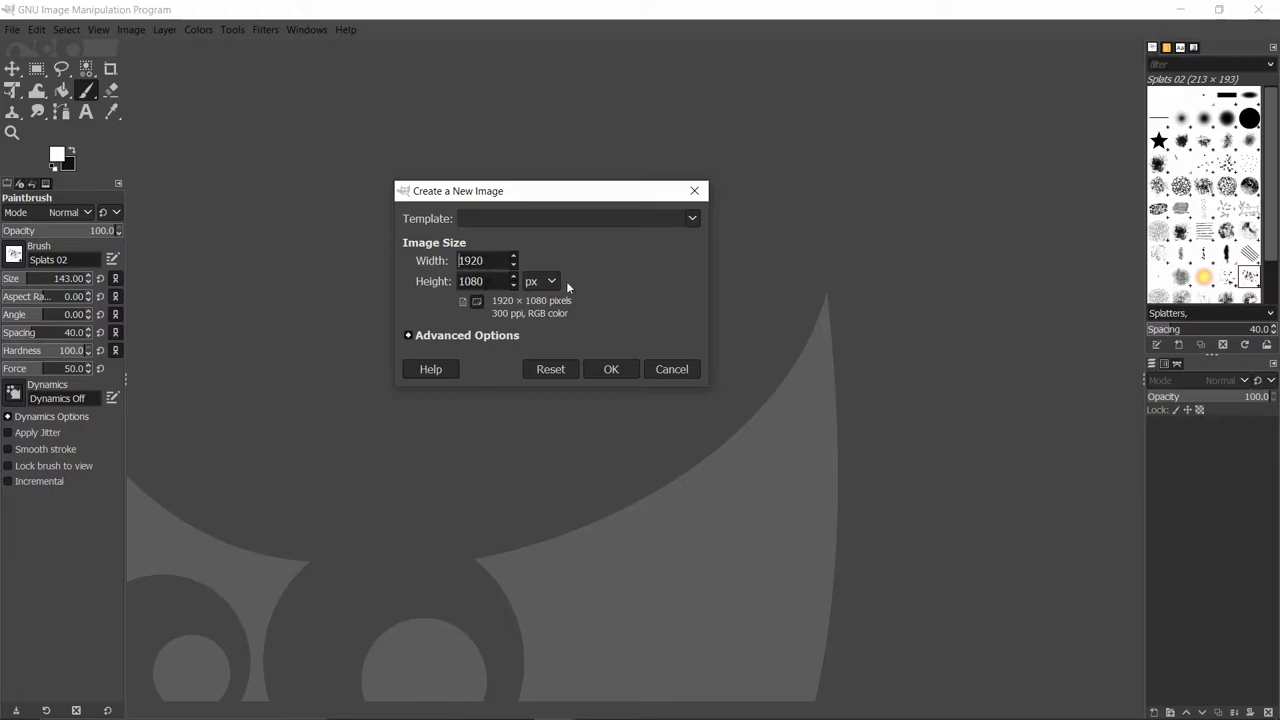
- Check the size unit list, keeping pixels for the 1920 × 1080 canvas
left_click(538, 283)
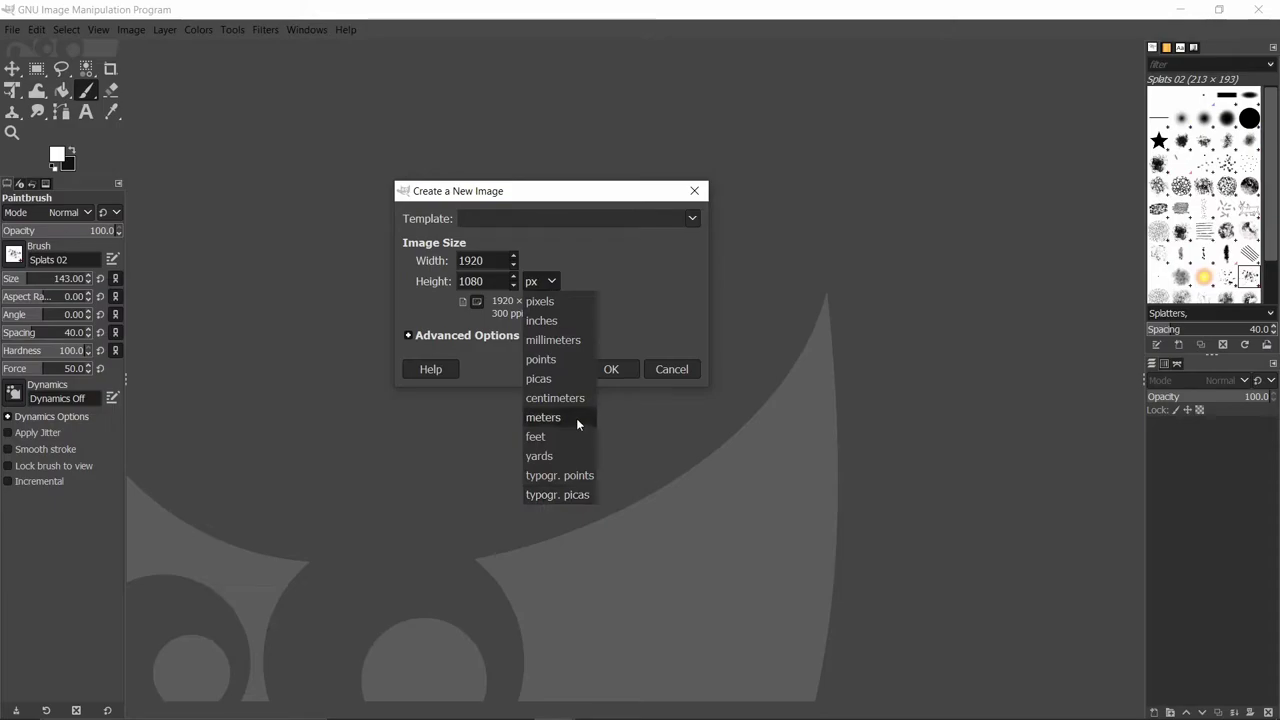
left_click(587, 275)
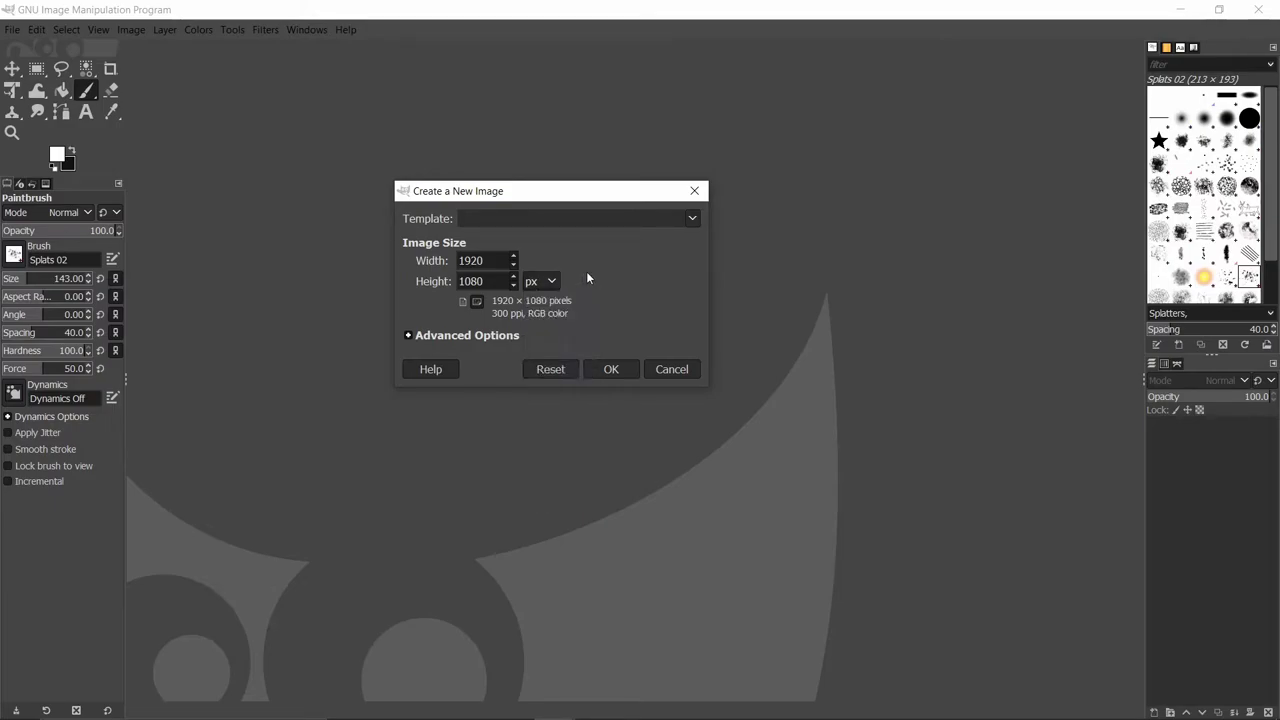
left_click(550, 281)
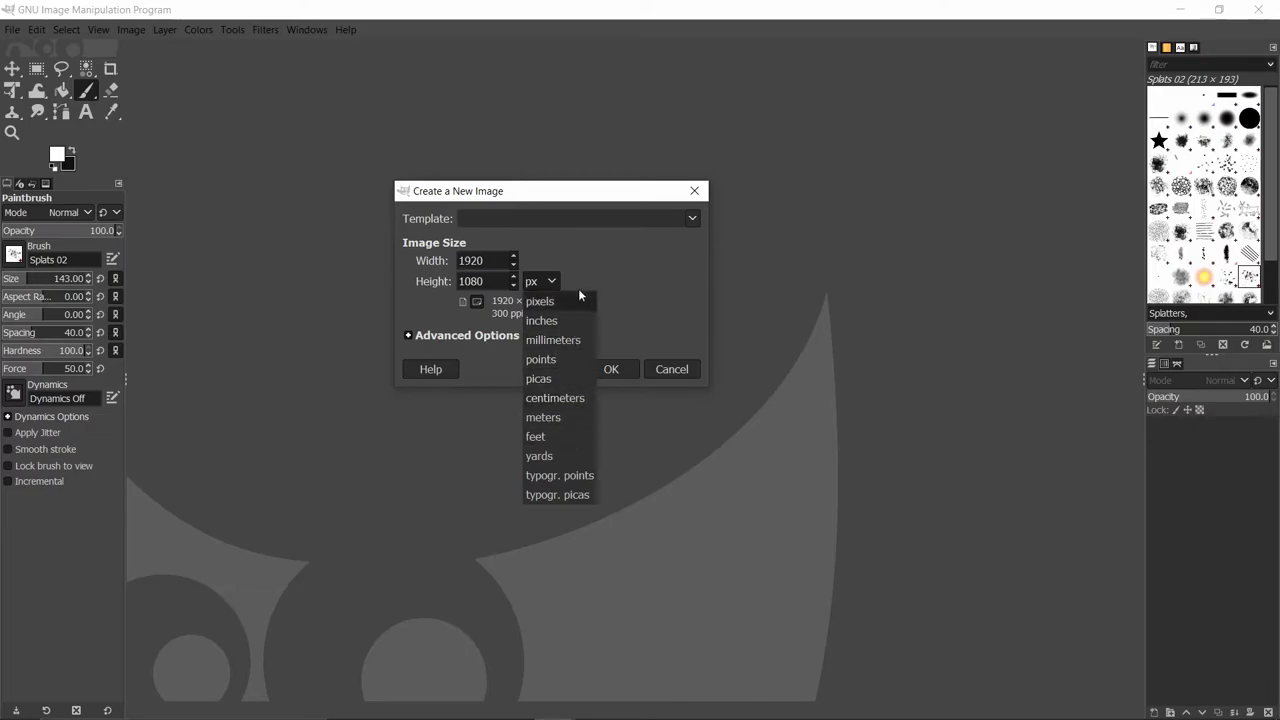
left_click(600, 258)
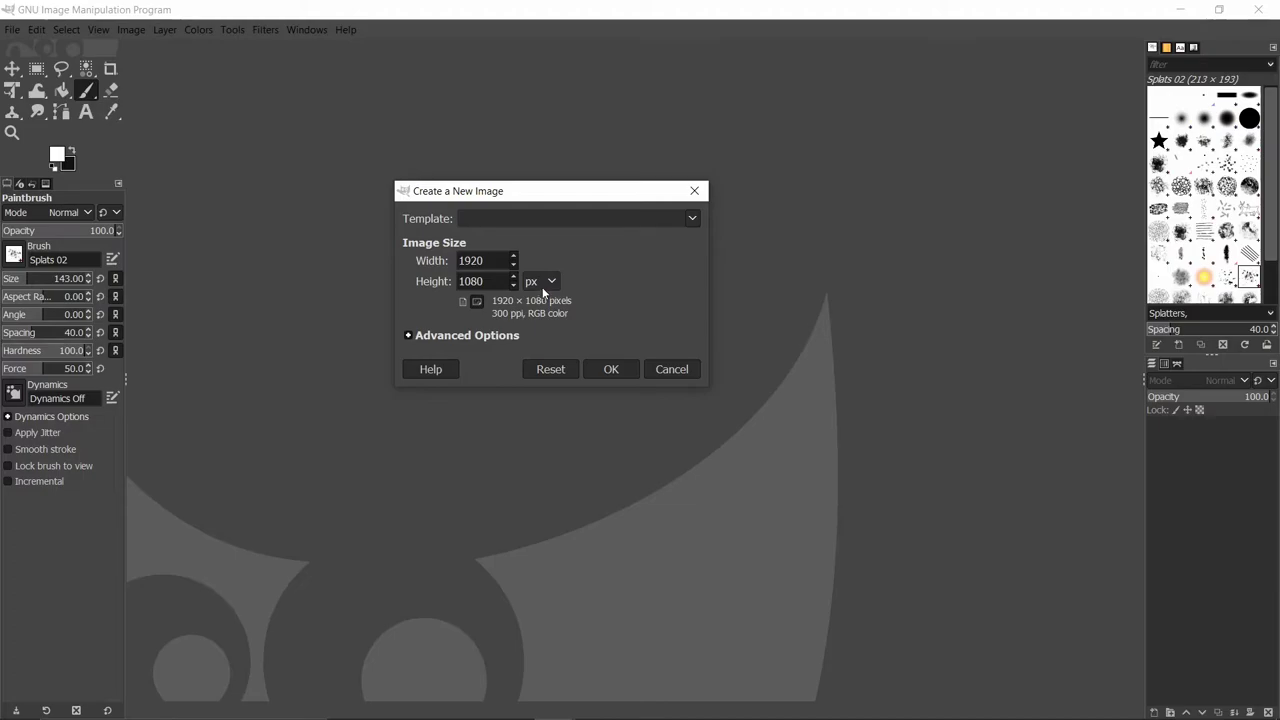
- Browse the preset size templates without choosing one, keeping 1920 × 1080
left_click(583, 220)
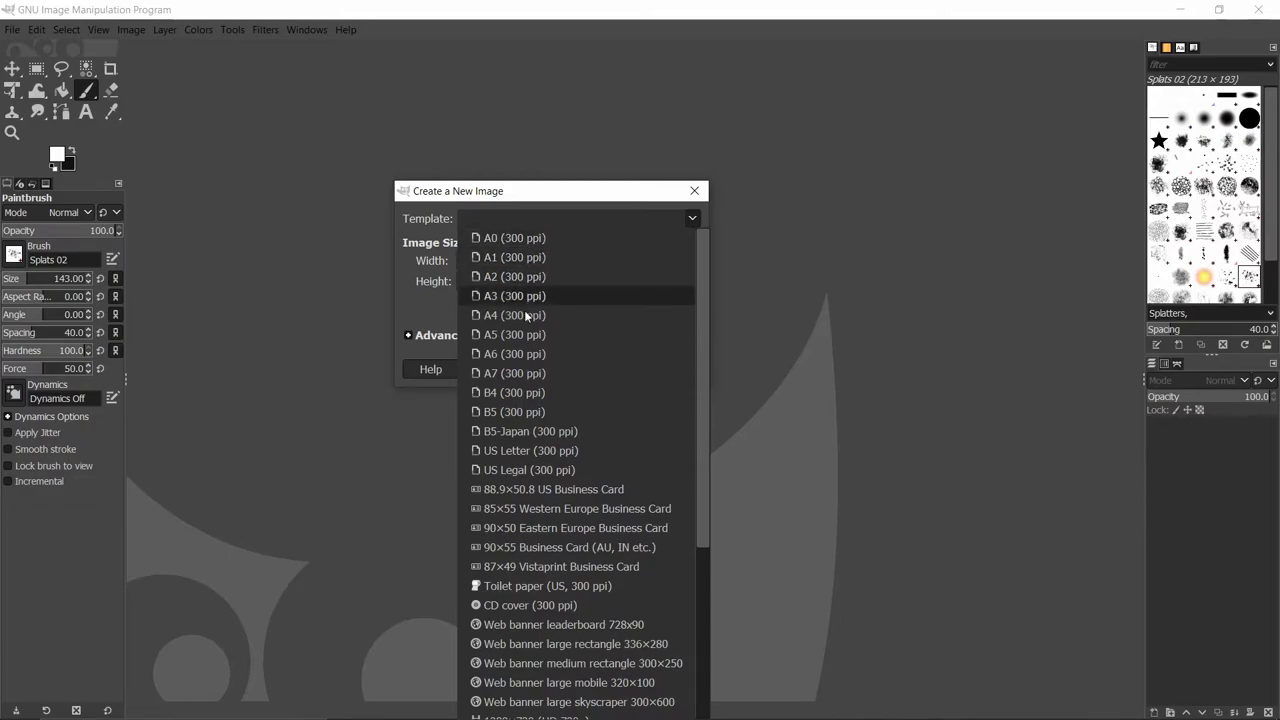
scroll(517, 403, "down", 3)
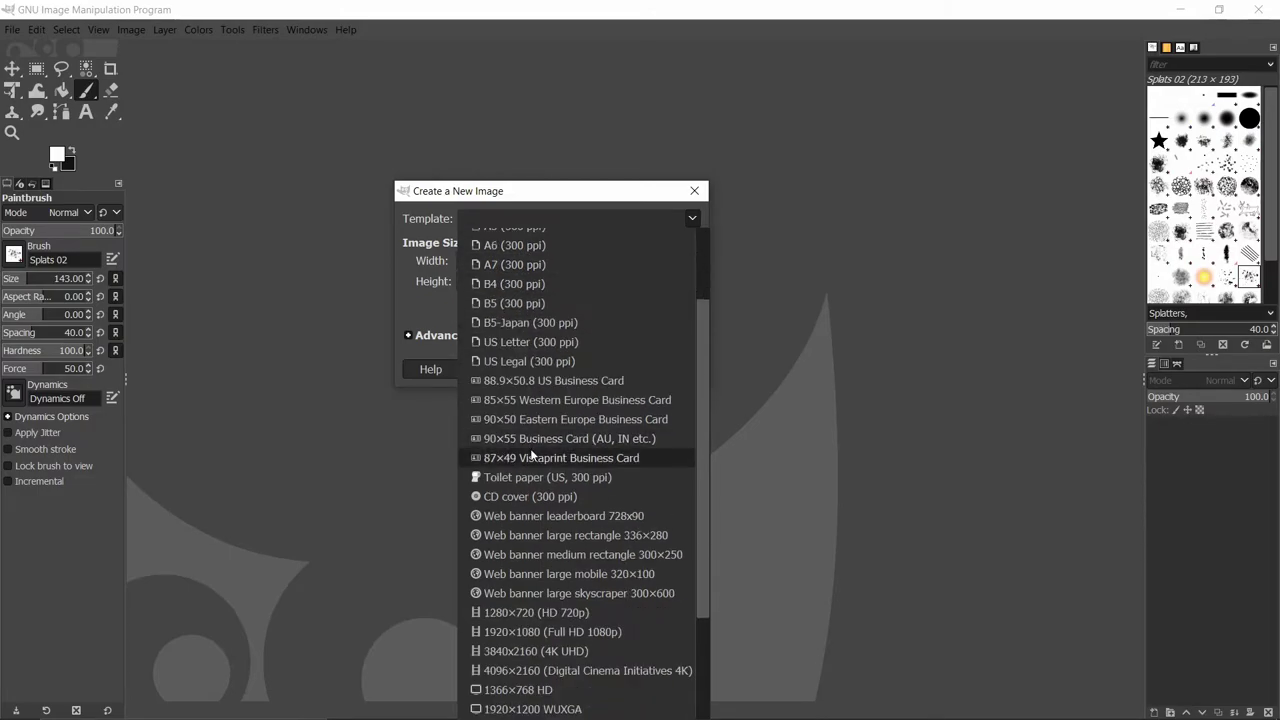
scroll(540, 440, "down", 3)
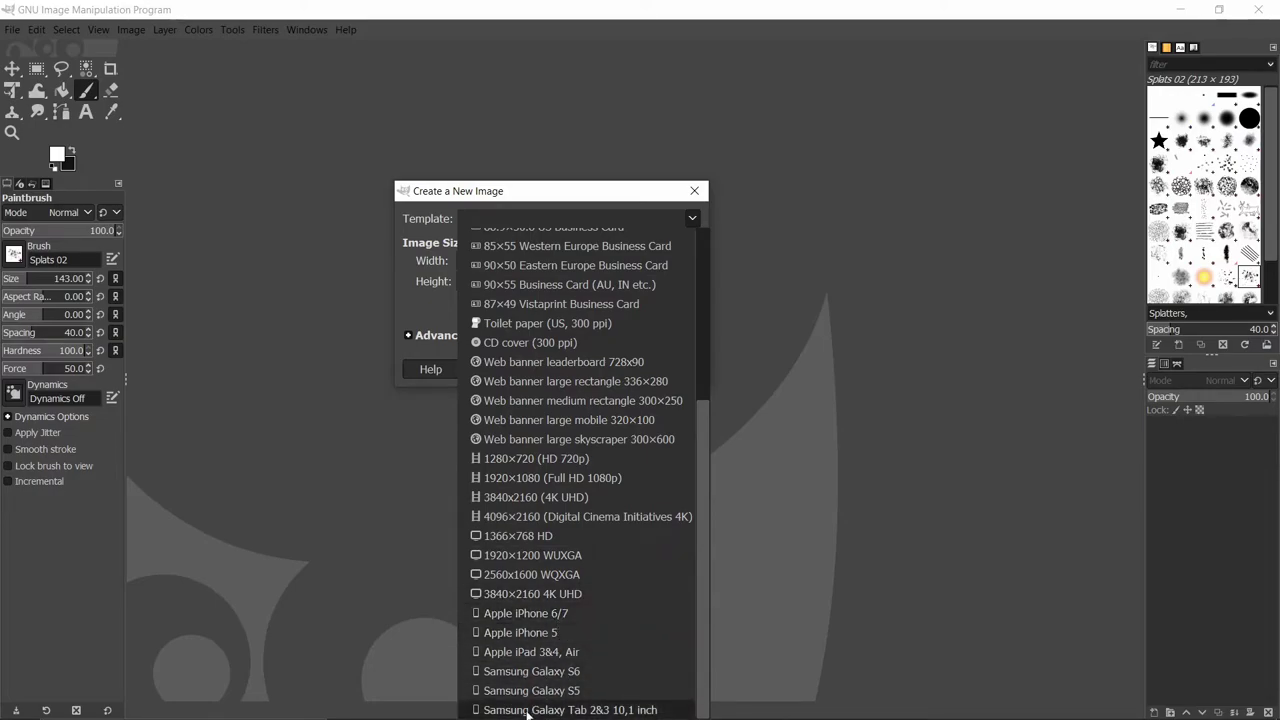
left_click(605, 105)
left_click_drag(594, 191, 606, 55)
left_click(608, 82)
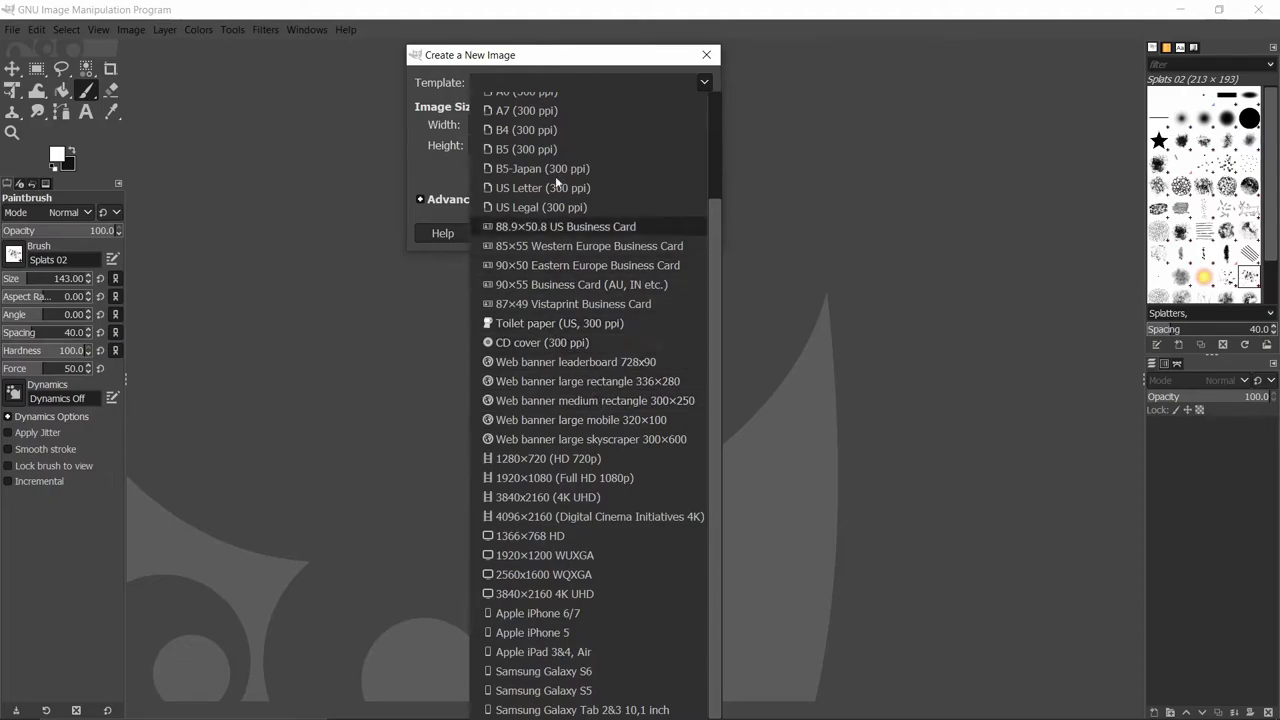
left_click(524, 63)
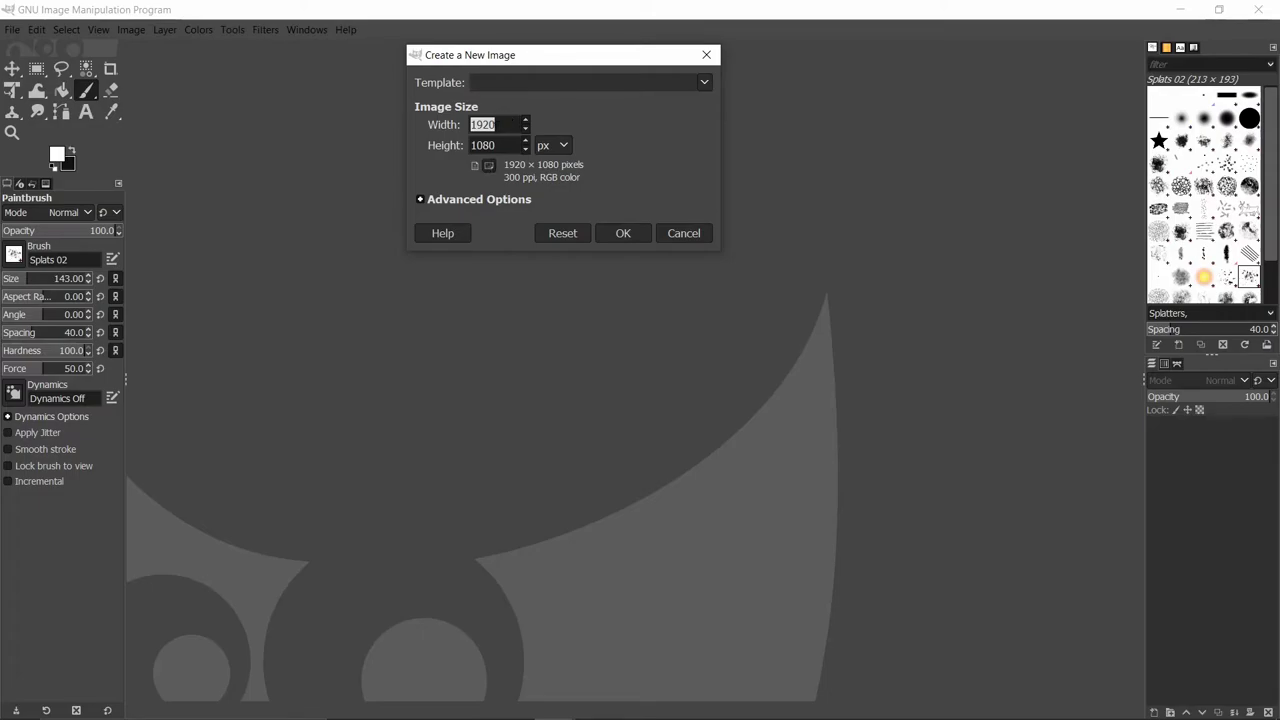
- Expand Advanced Options and review resolution units, size units, colour space and gamma unchanged
left_click(497, 201)
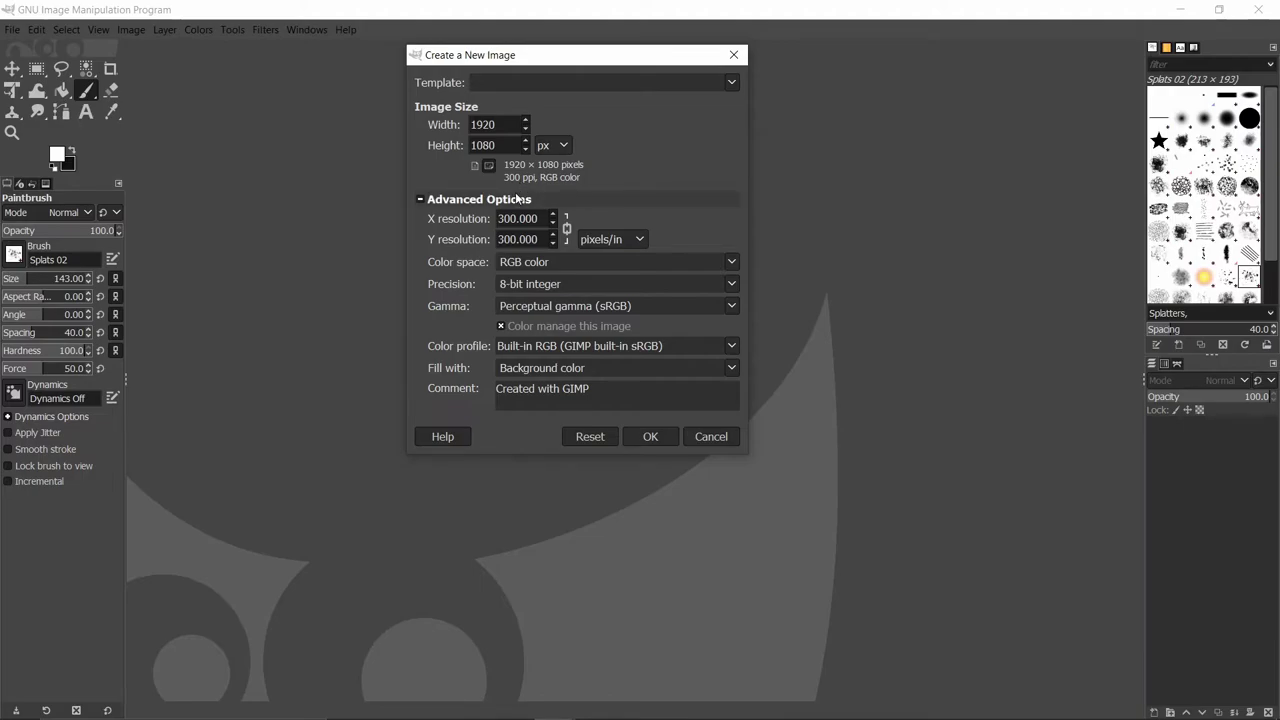
left_click(611, 238)
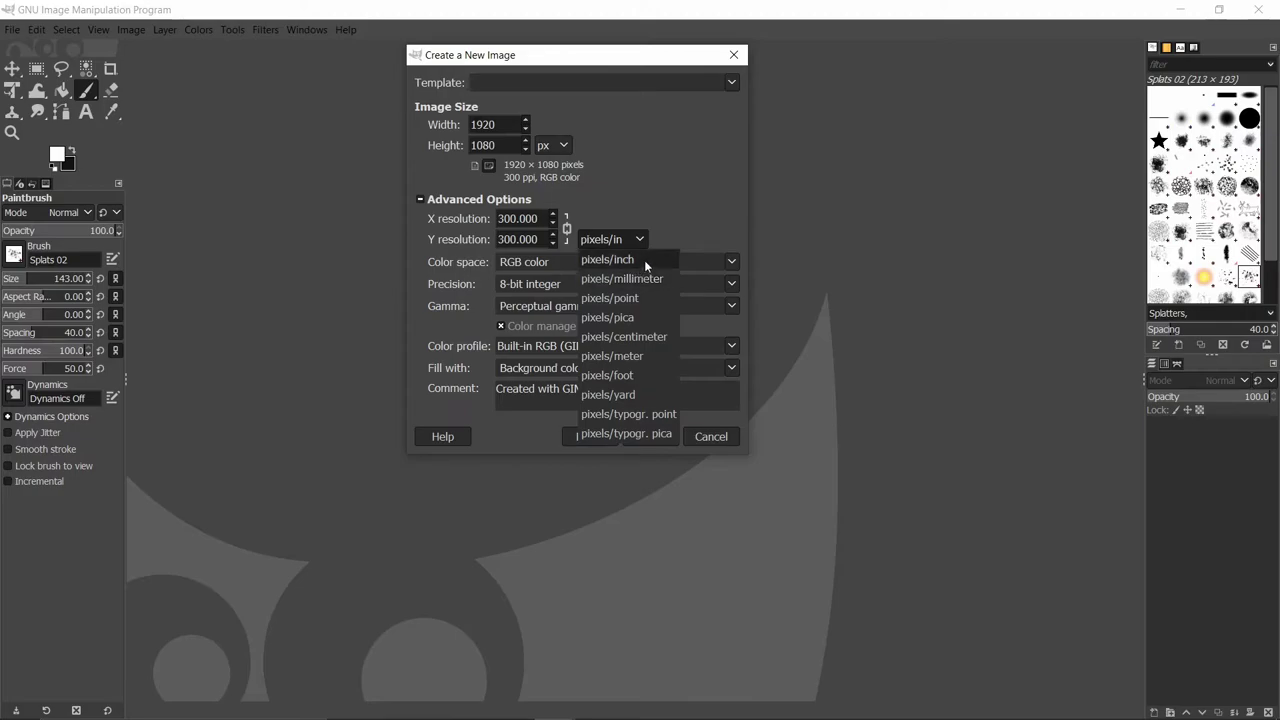
left_click(672, 202)
left_click(553, 146)
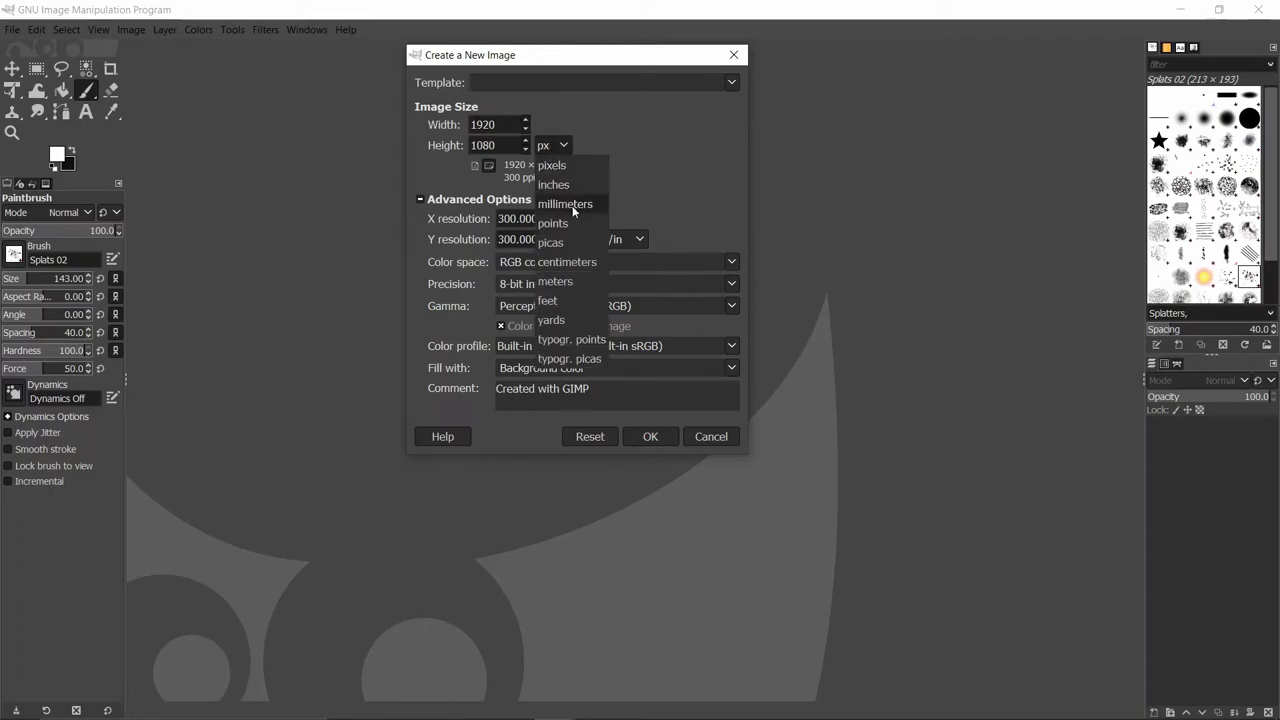
left_click(647, 220)
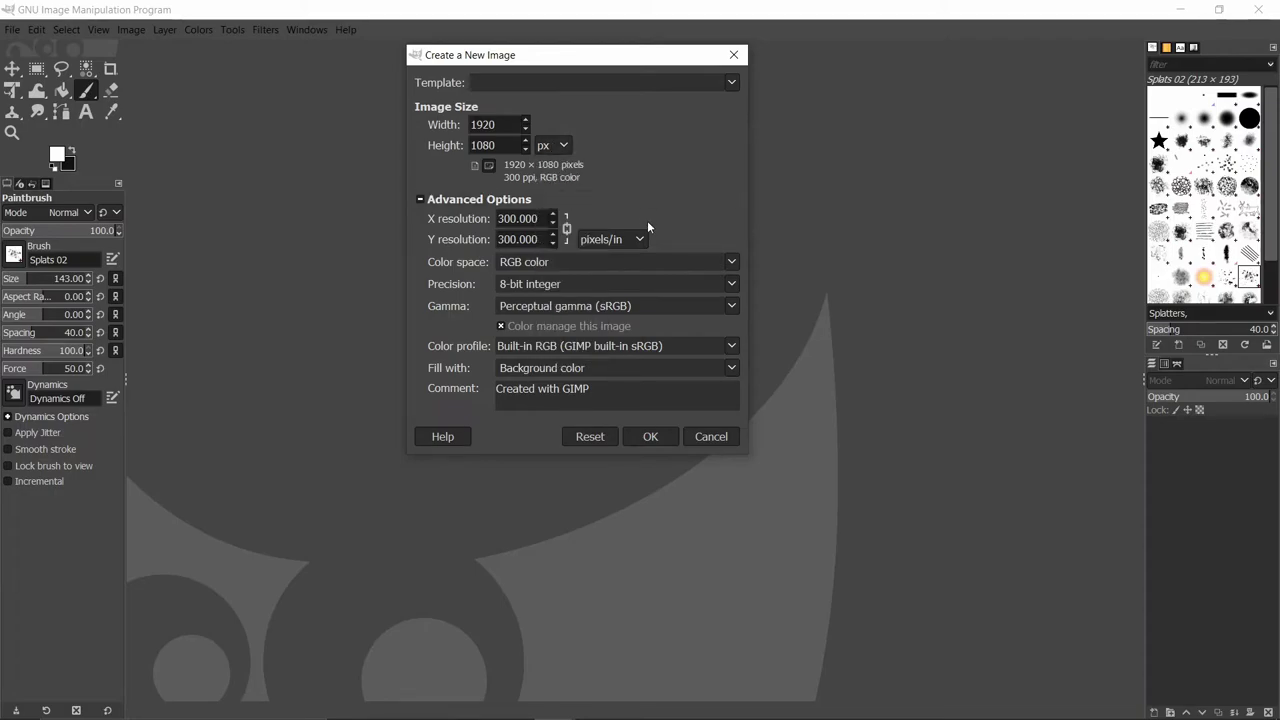
left_click(554, 264)
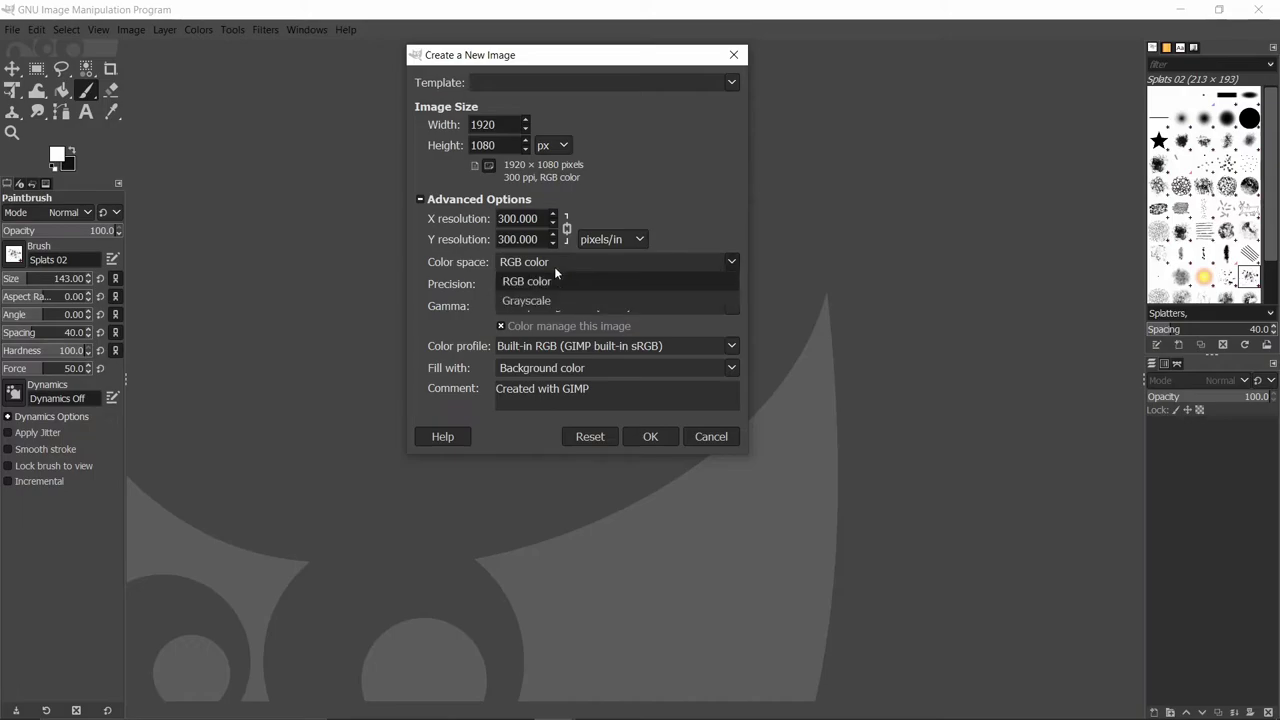
left_click(558, 267)
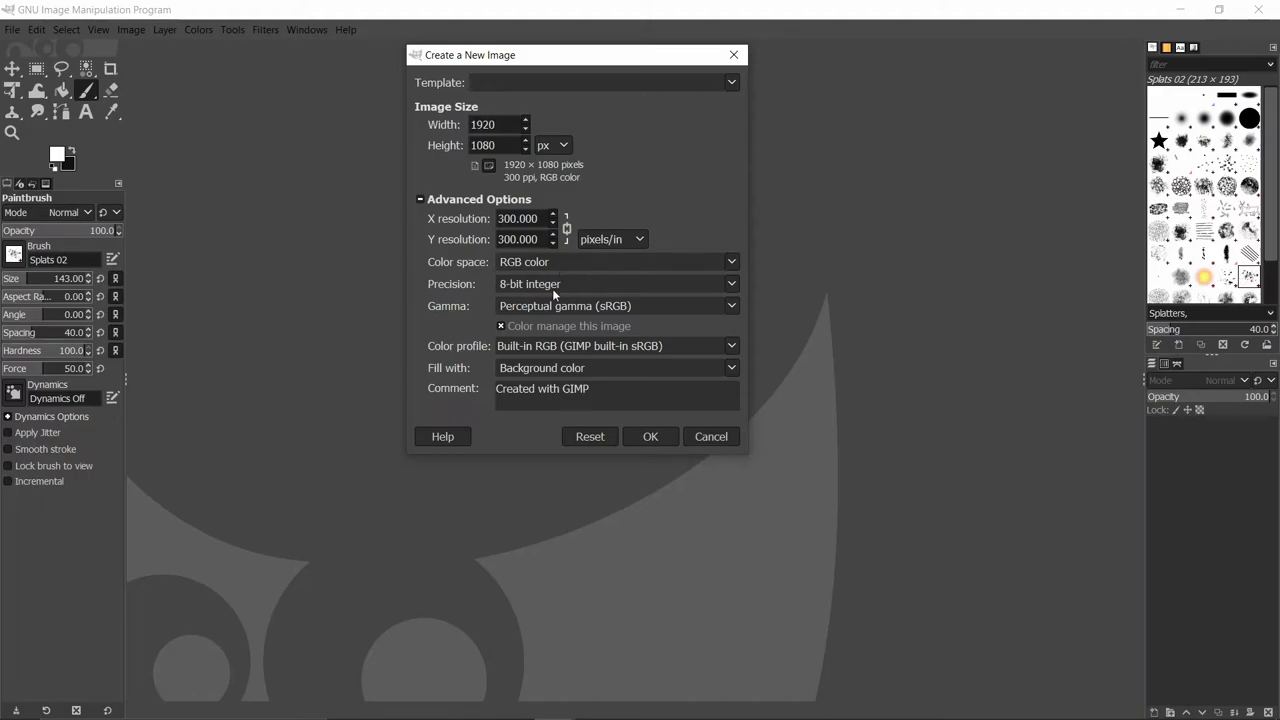
left_click(618, 306)
left_click(618, 306)
- Review comment, fill and colour profile, keep Perceptual gamma (sRGB), and create the image
left_click_drag(620, 397, 450, 381)
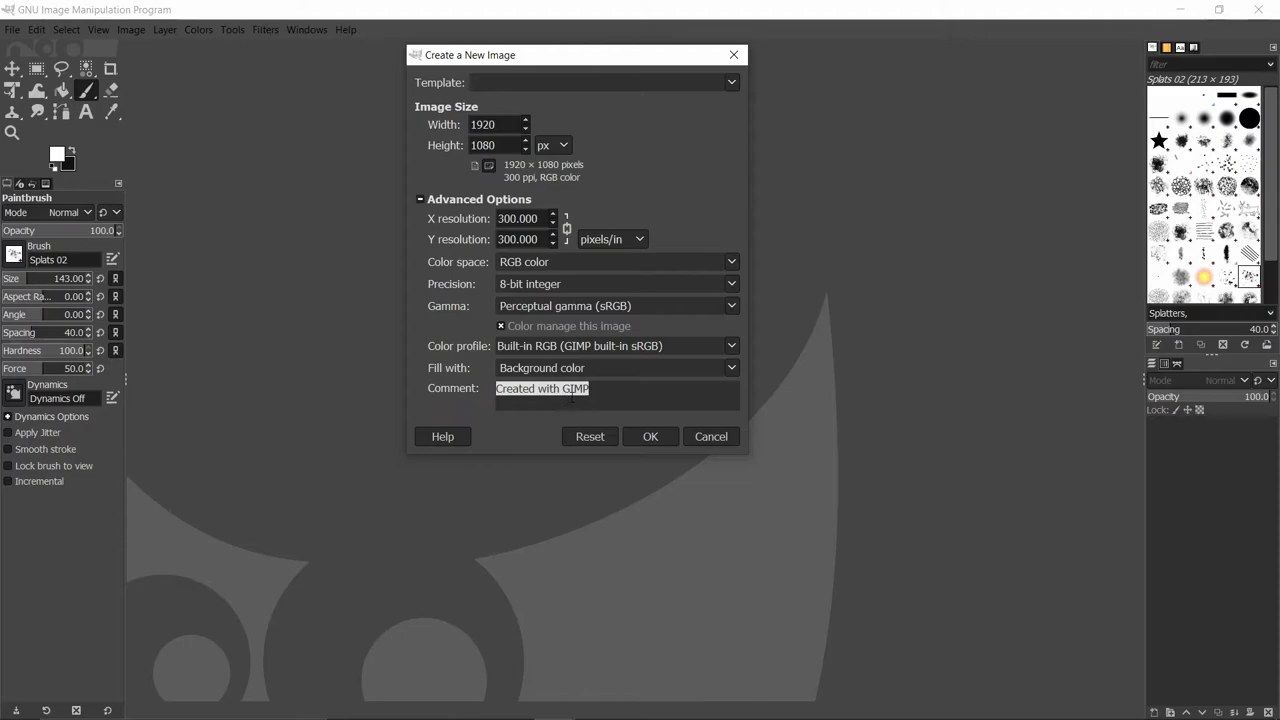
left_click(597, 369)
left_click(596, 366)
left_click(576, 345)
left_click(576, 345)
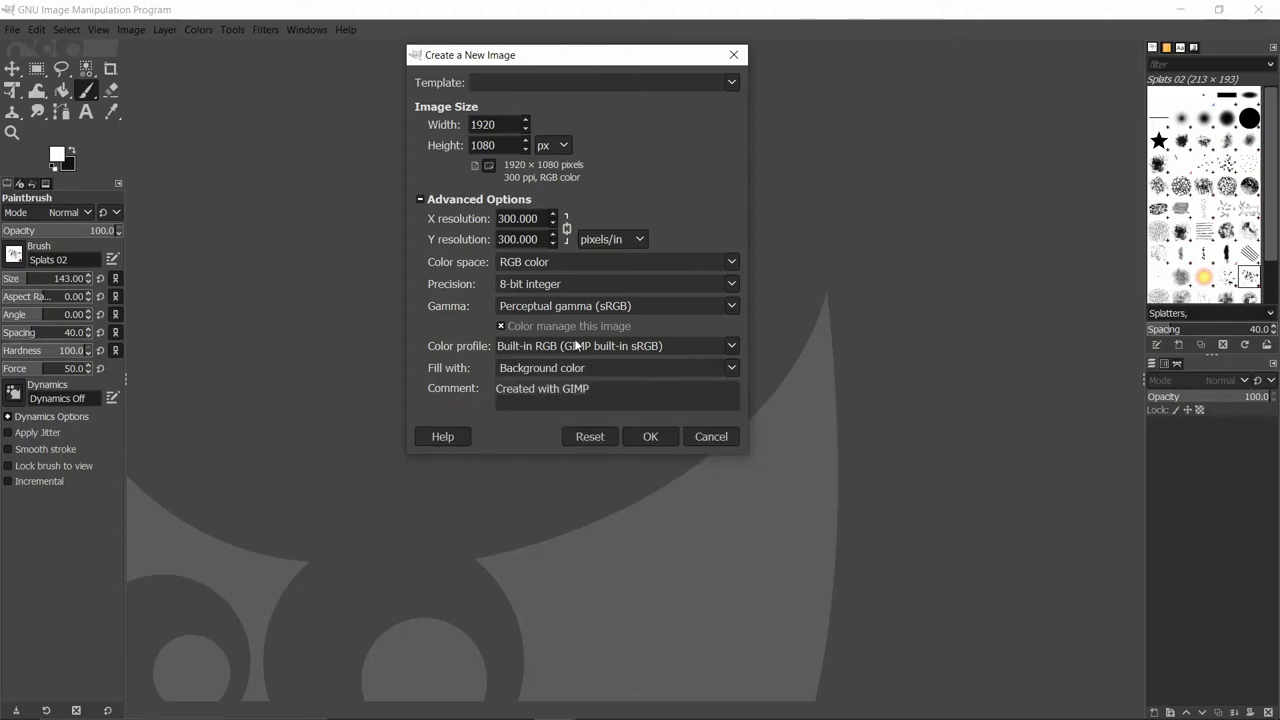
left_click(550, 305)
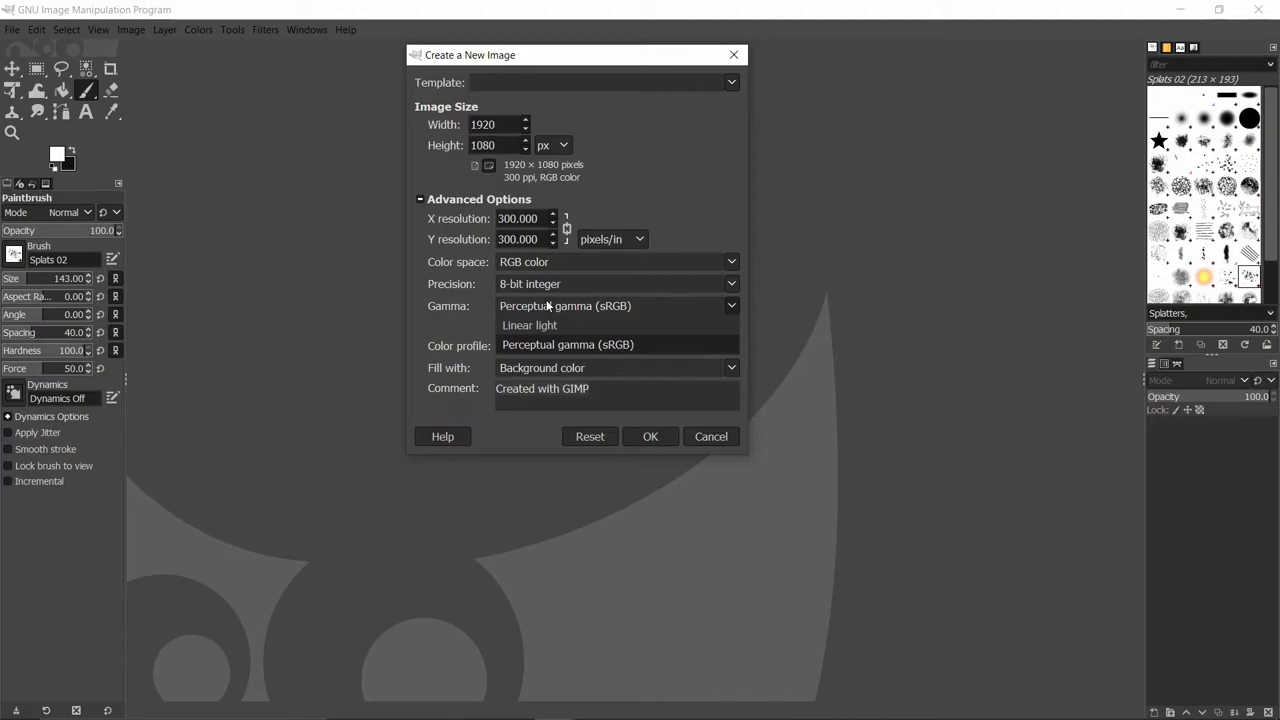
left_click(612, 308)
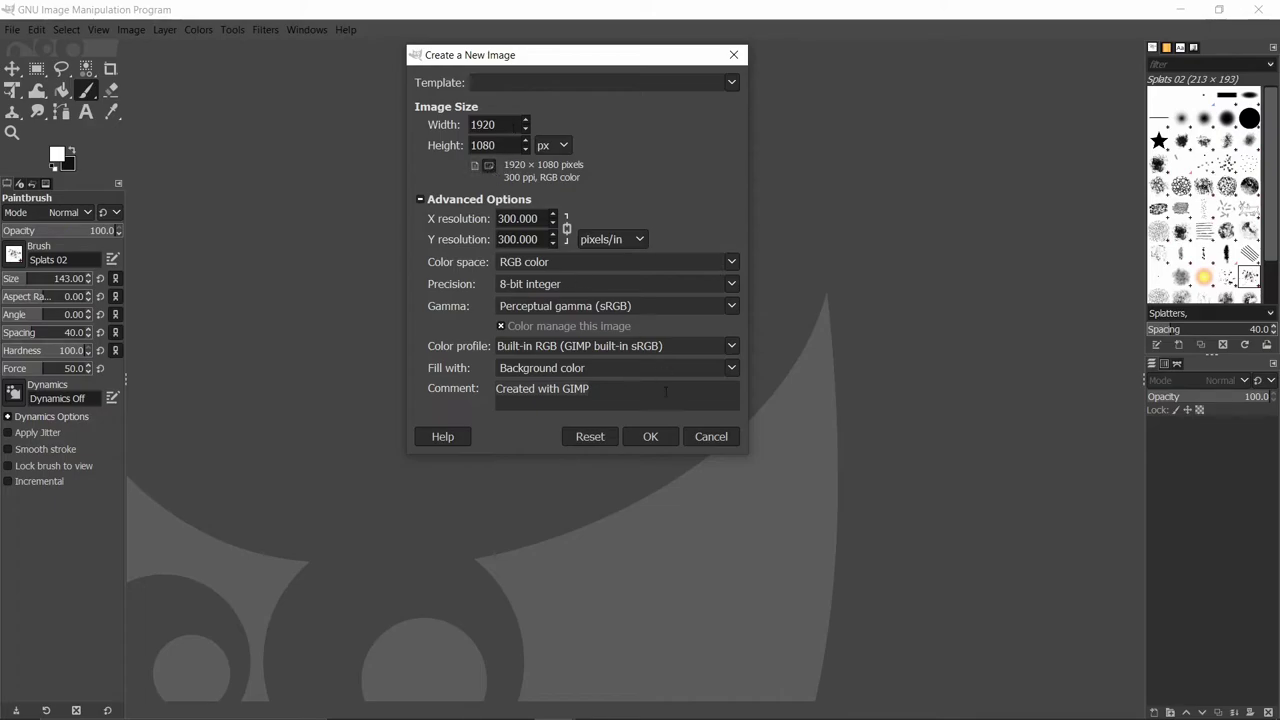
left_click(648, 436)
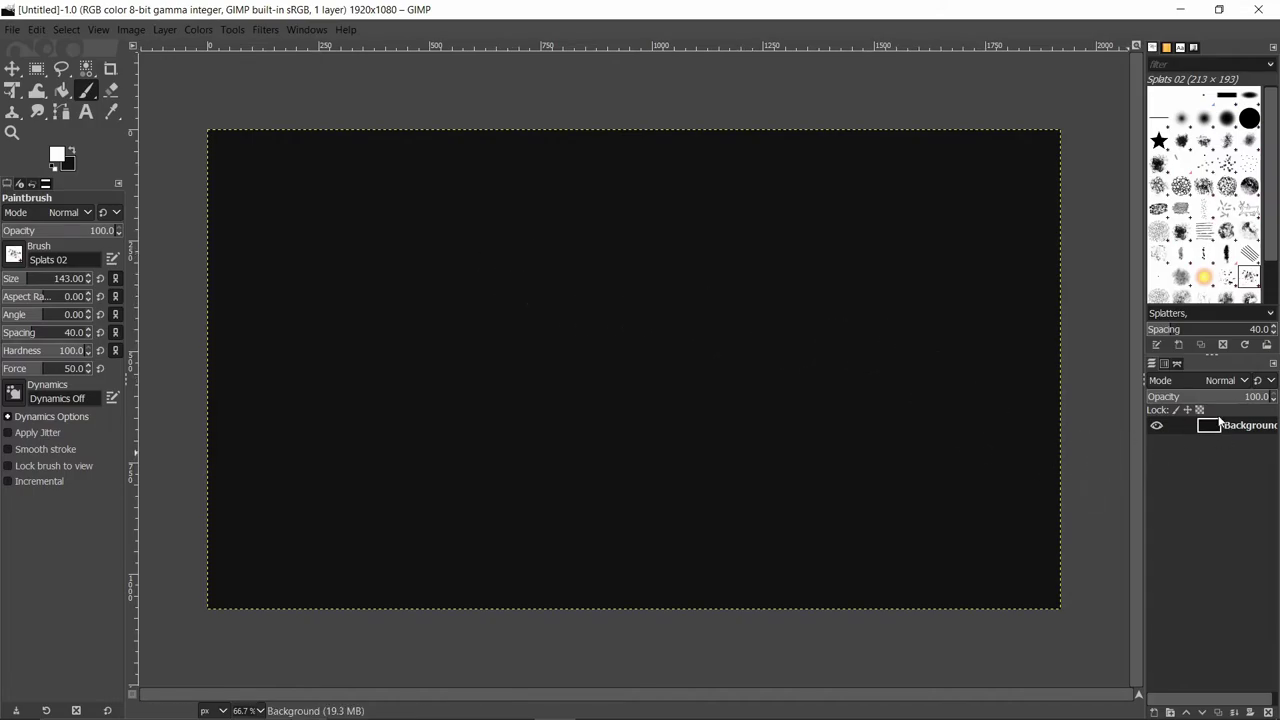
- Add an alpha channel to the Background layer through its context menu
right_click(1219, 428)
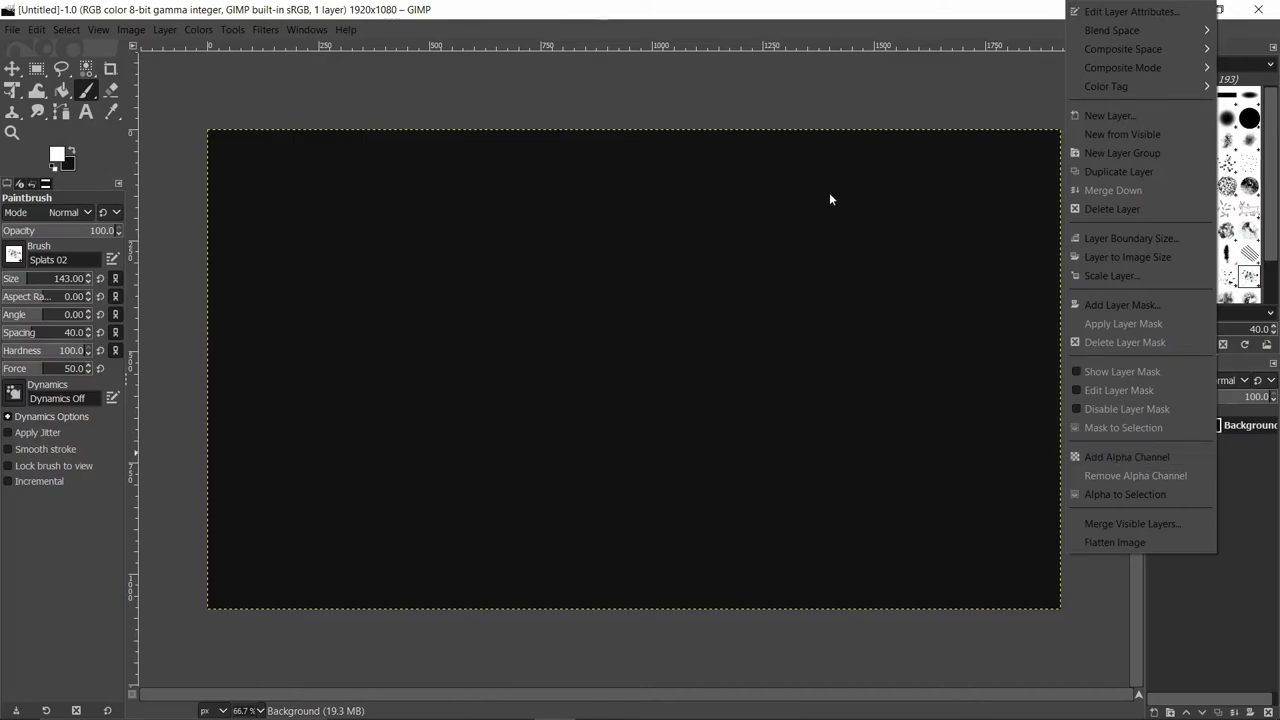
left_click(719, 108)
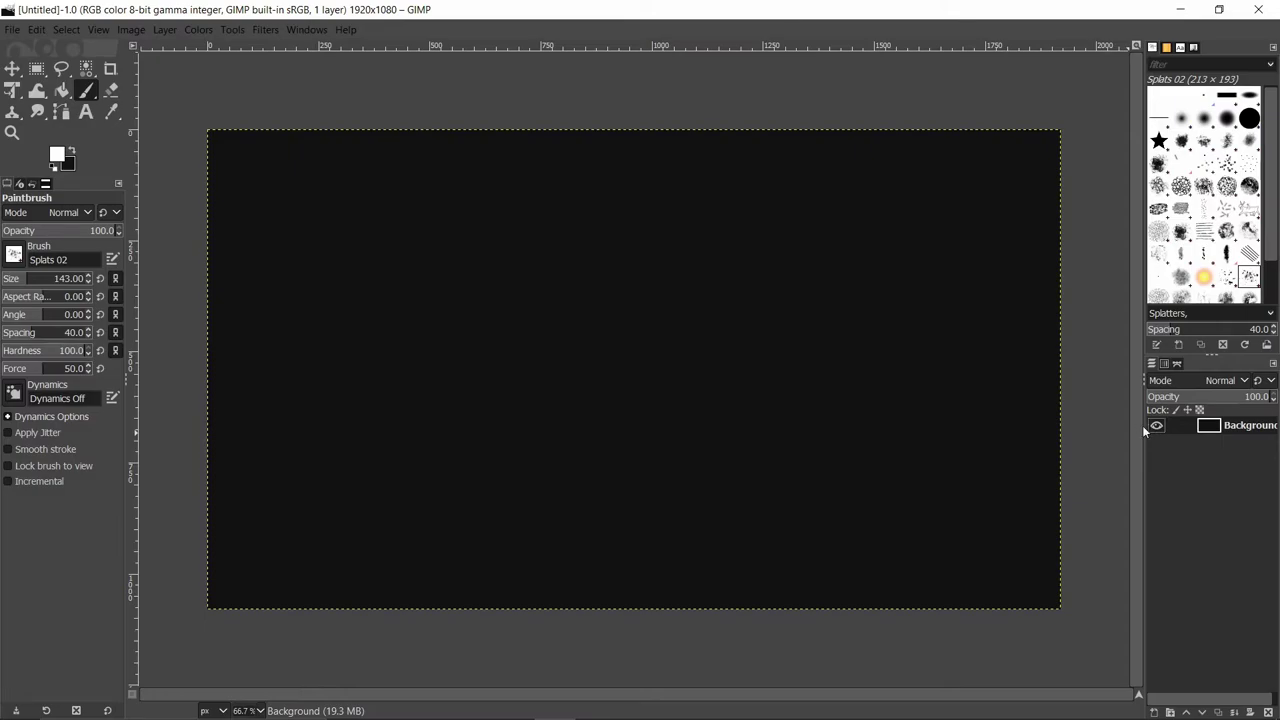
left_click_drag(1143, 425, 1094, 431)
right_click(1190, 429)
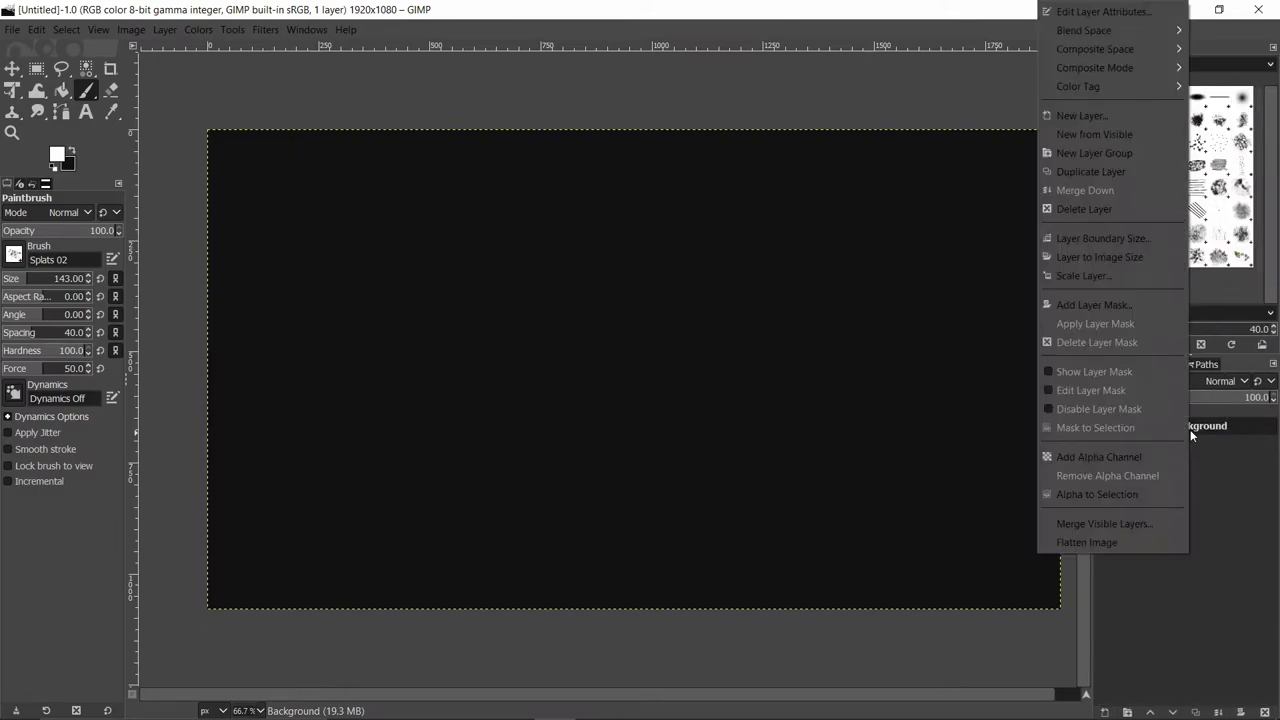
left_click(1108, 458)
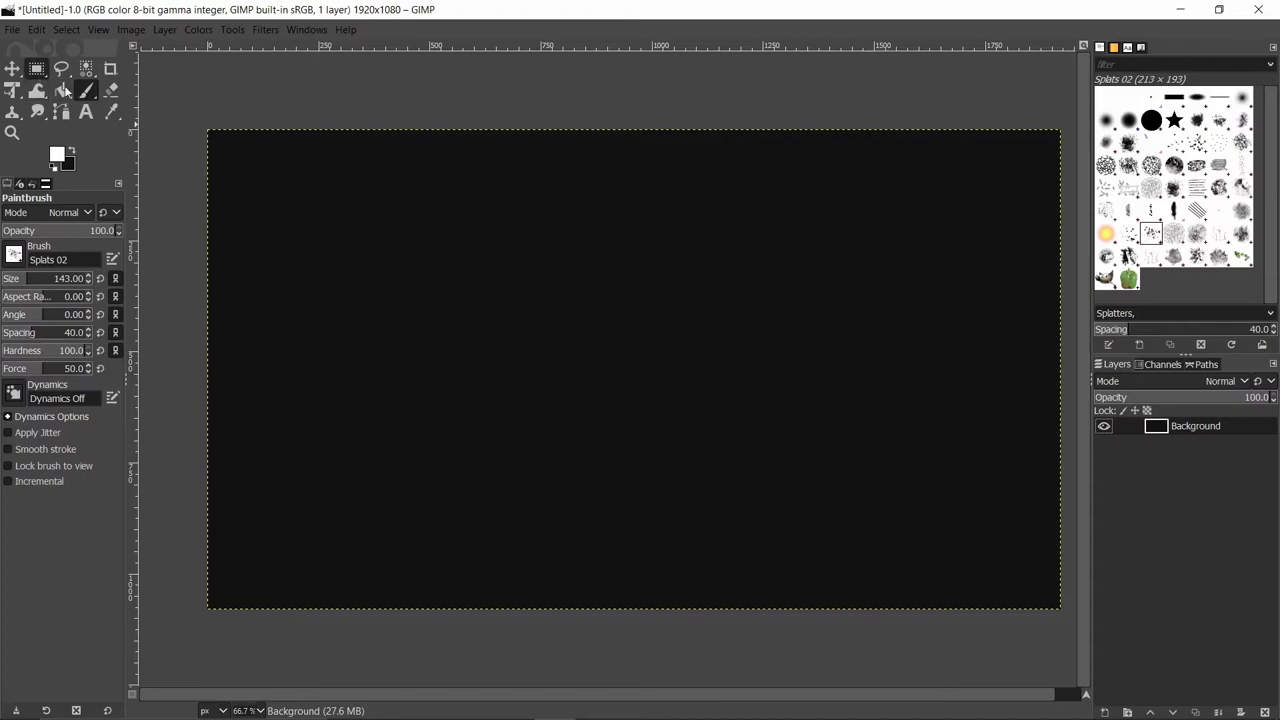
- Select the whole canvas with Rectangle Select and delete the black fill to transparency
left_click(36, 68)
left_click_drag(188, 102, 1094, 634)
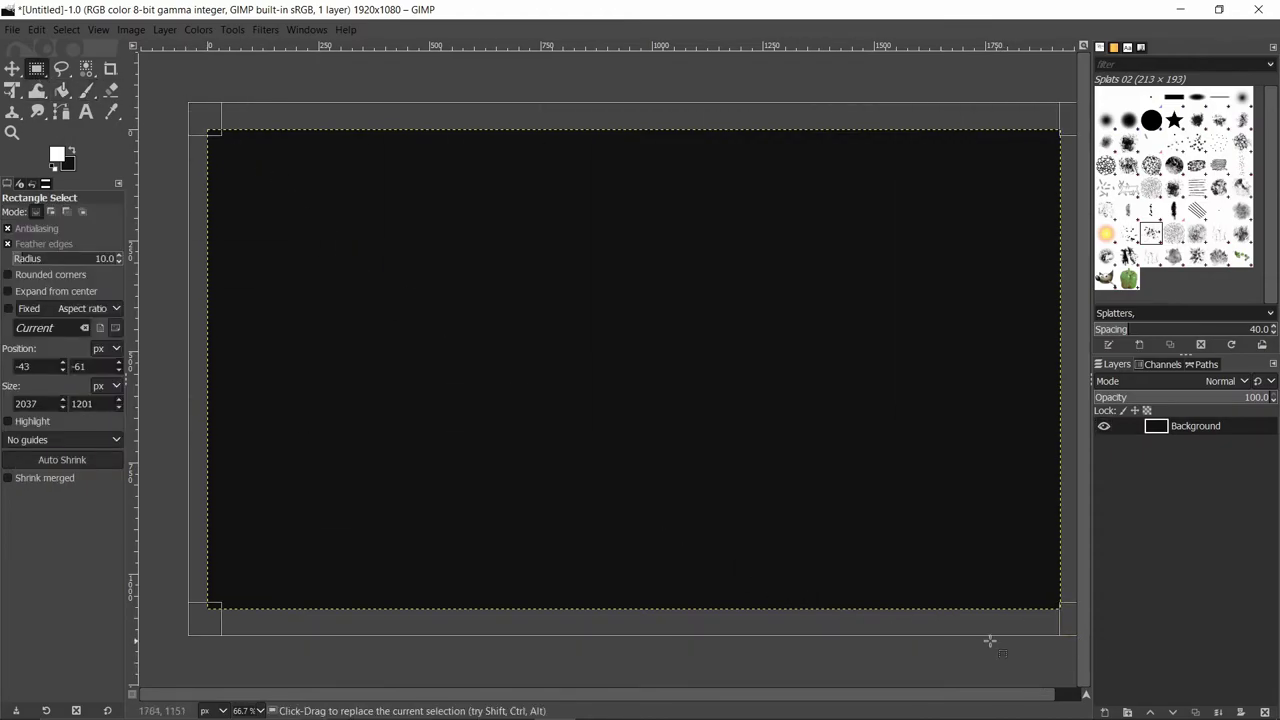
key("Delete")
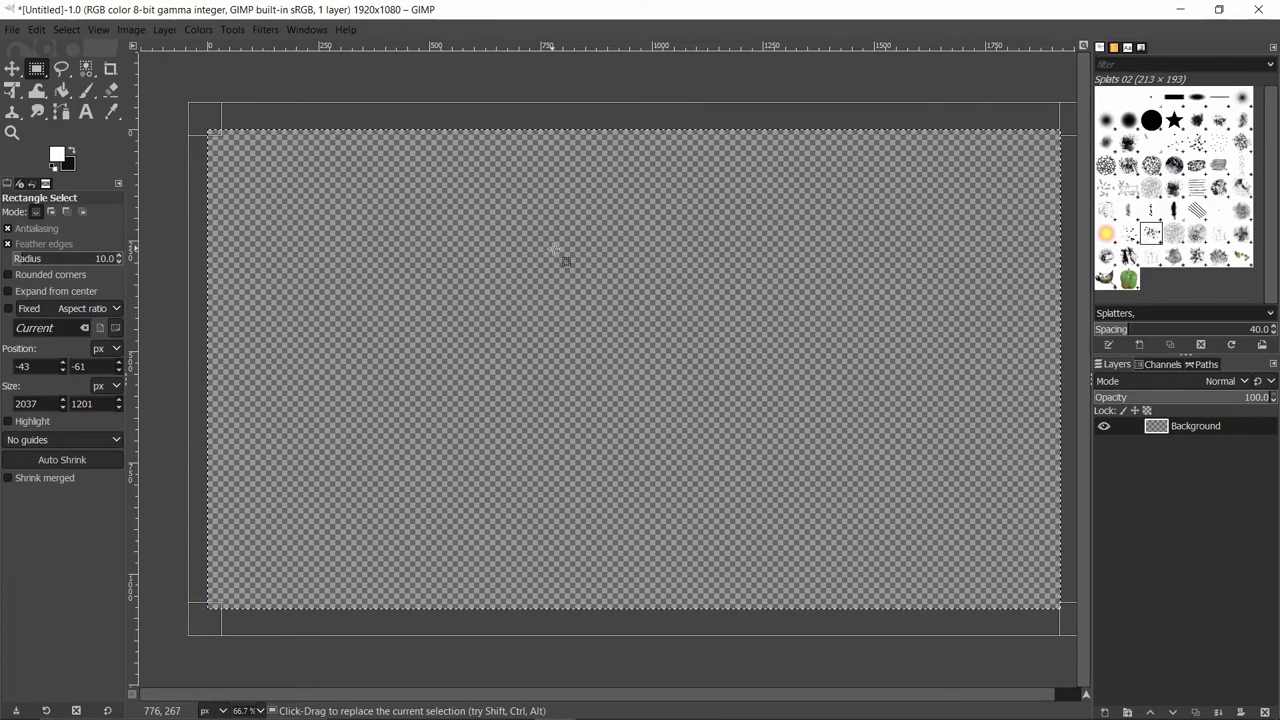
left_click(657, 355)
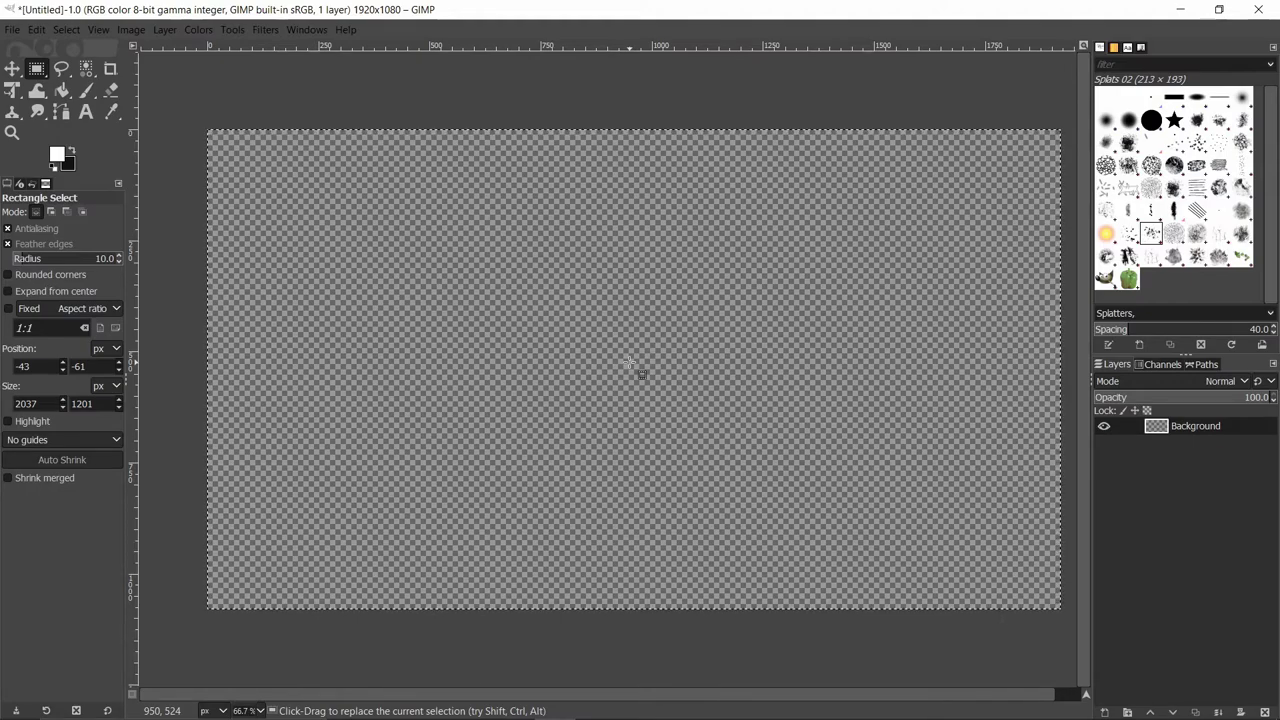
- Switch to the Move tool, briefly checking the layer and canvas context menus
right_click(1208, 428)
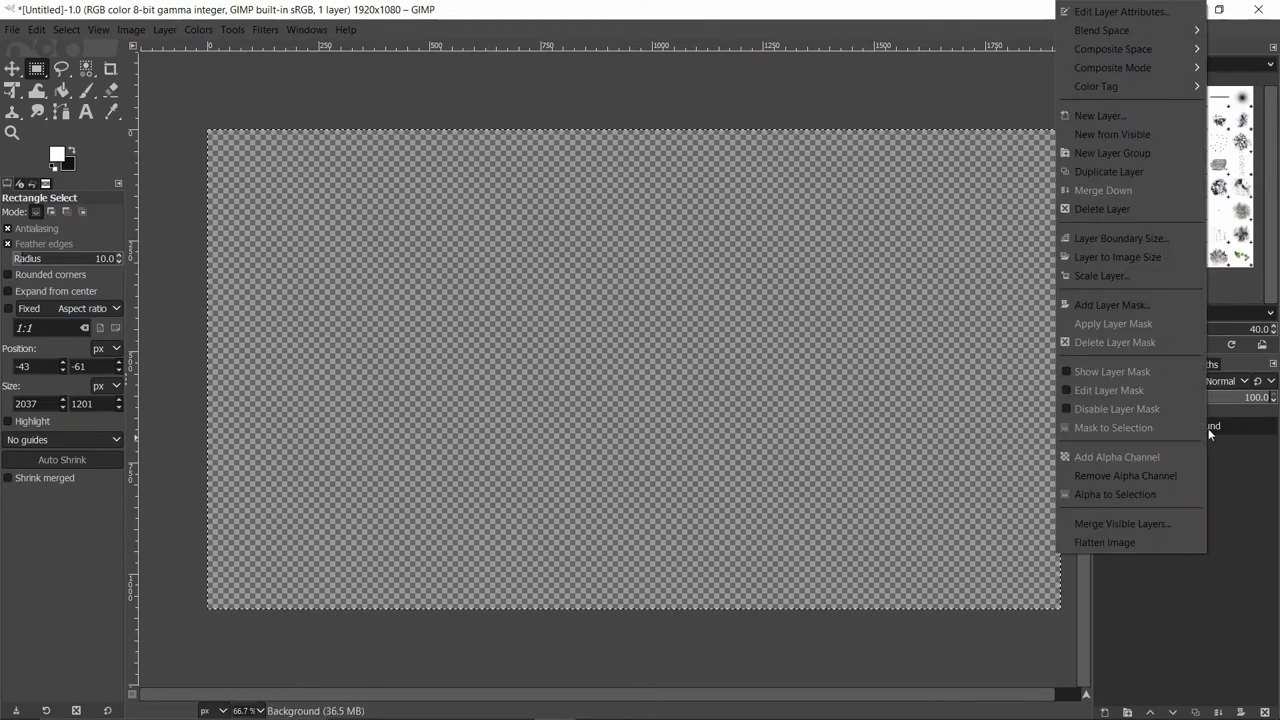
left_click(1248, 479)
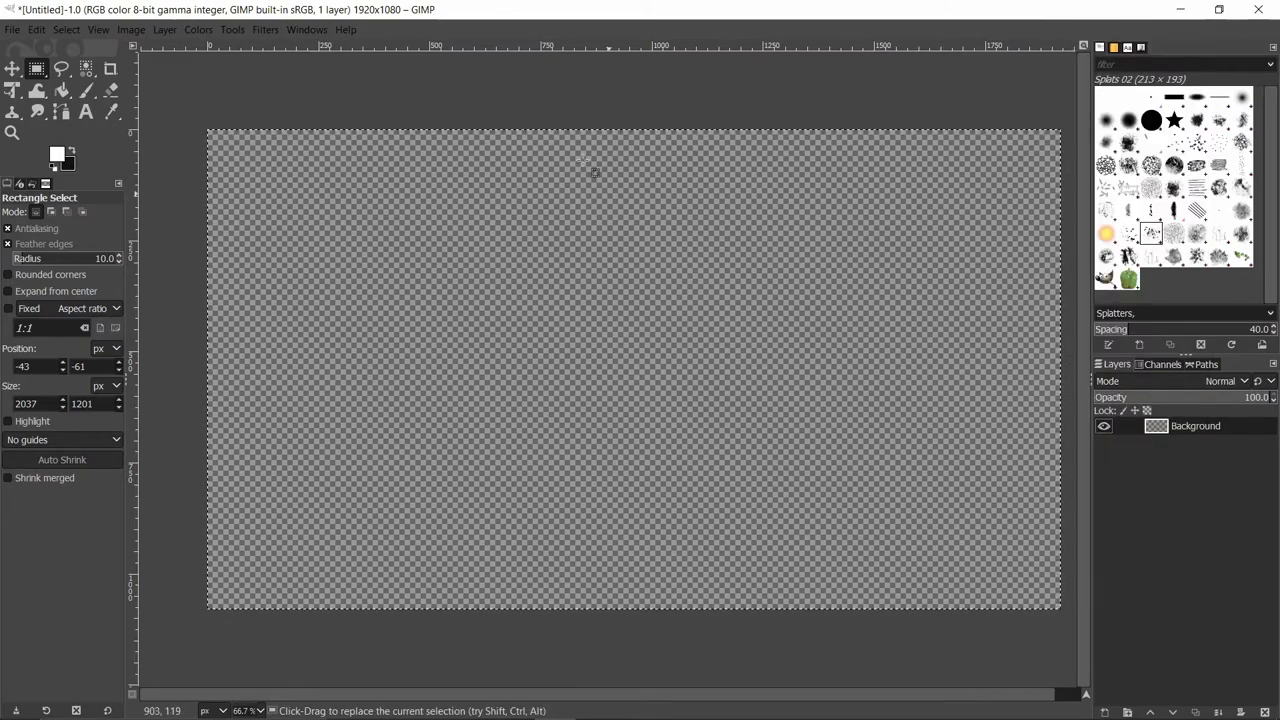
left_click(13, 69)
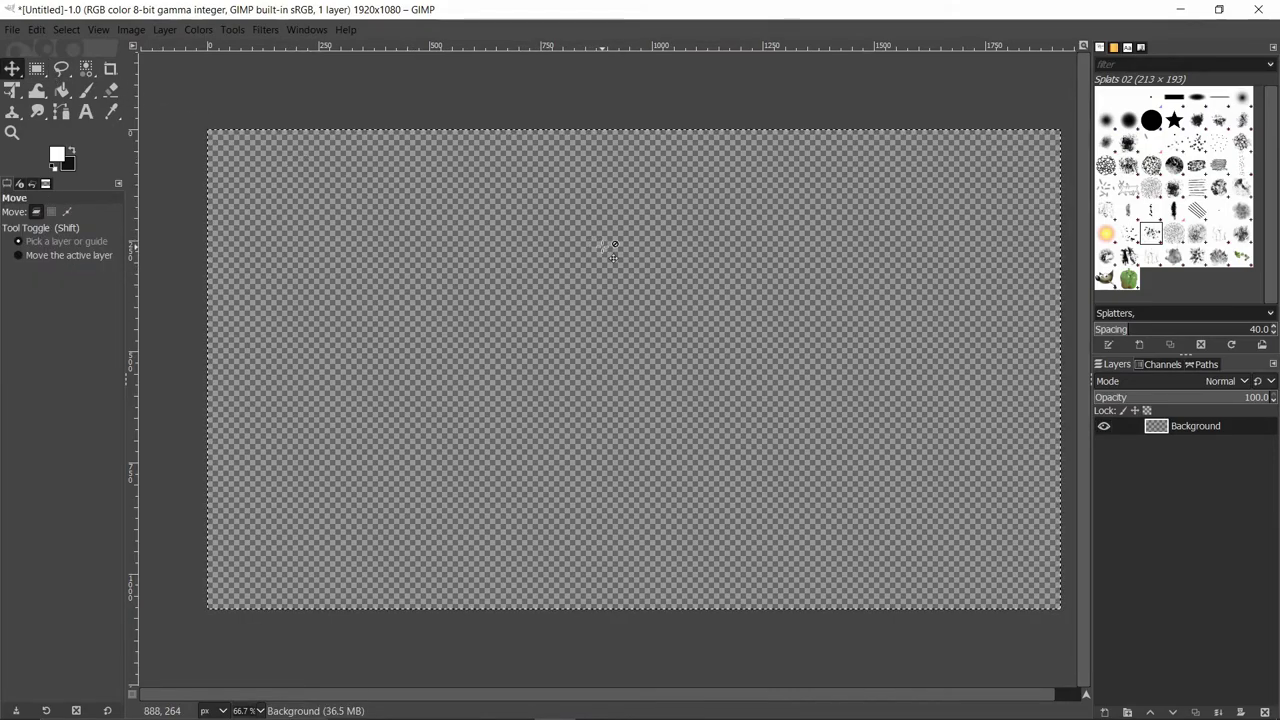
right_click(595, 135)
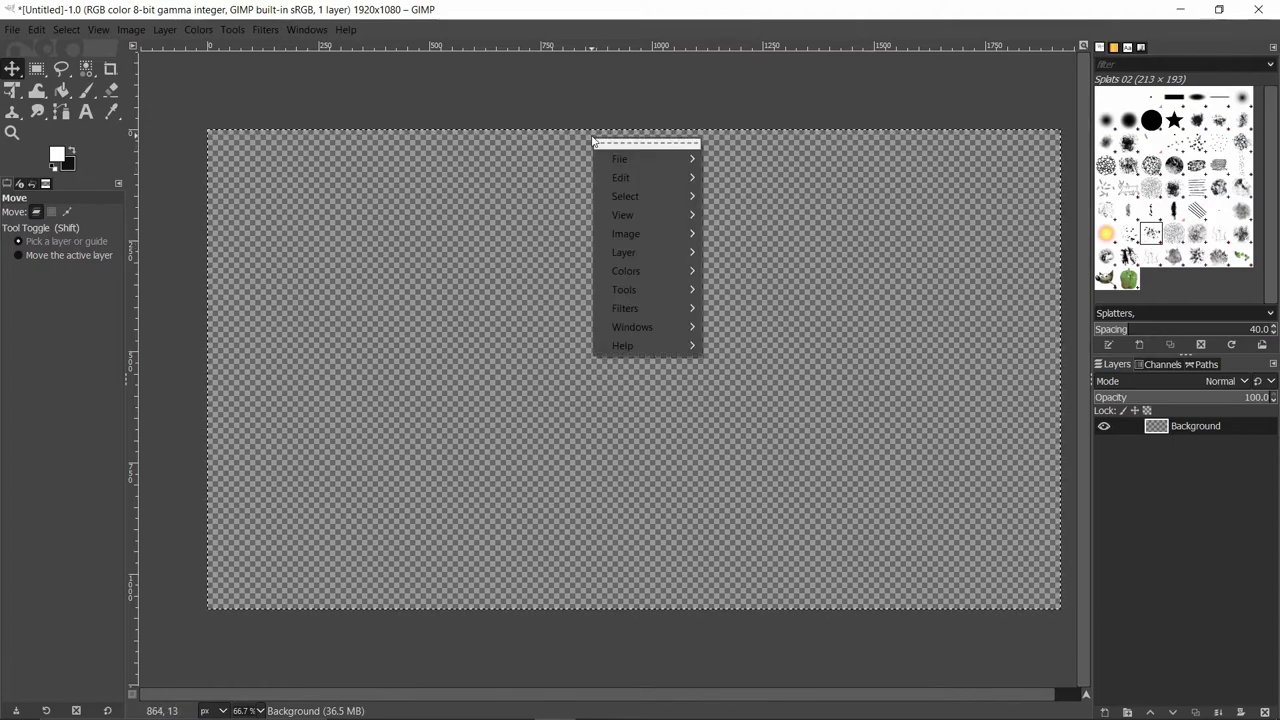
left_click(543, 94)
left_click(36, 68)
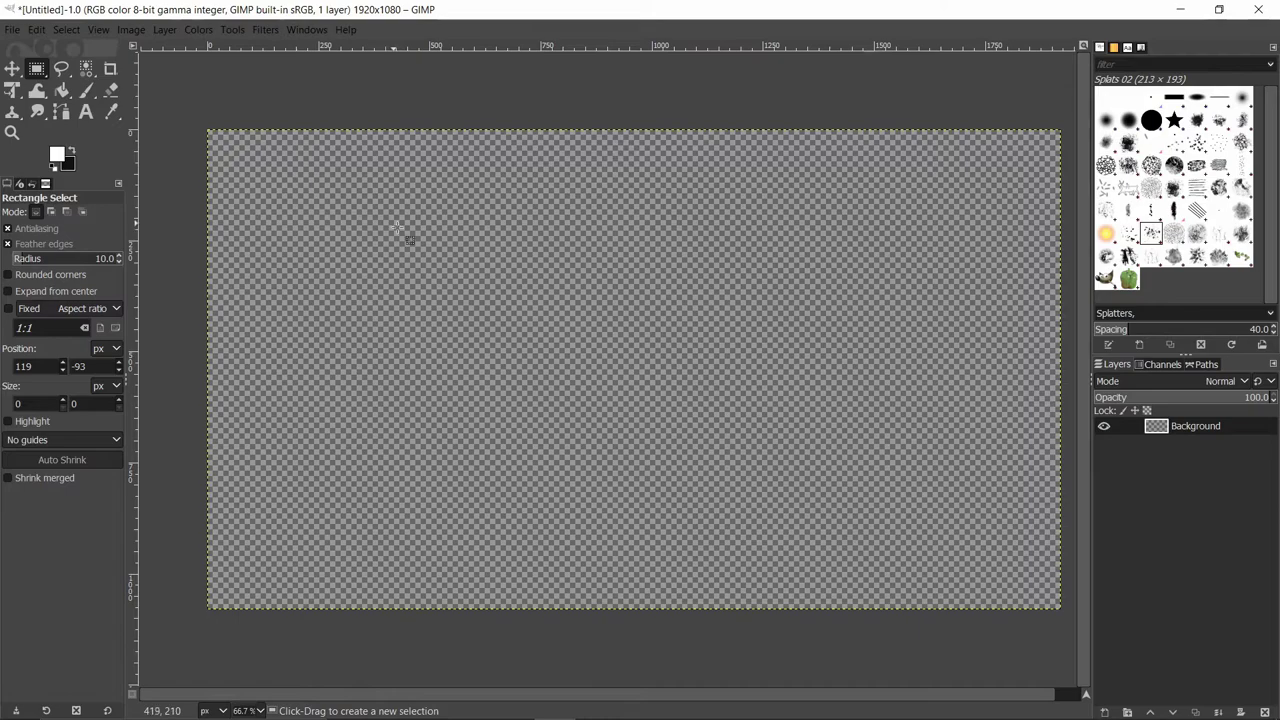
scroll(397, 227, "up", 1, "ctrl")
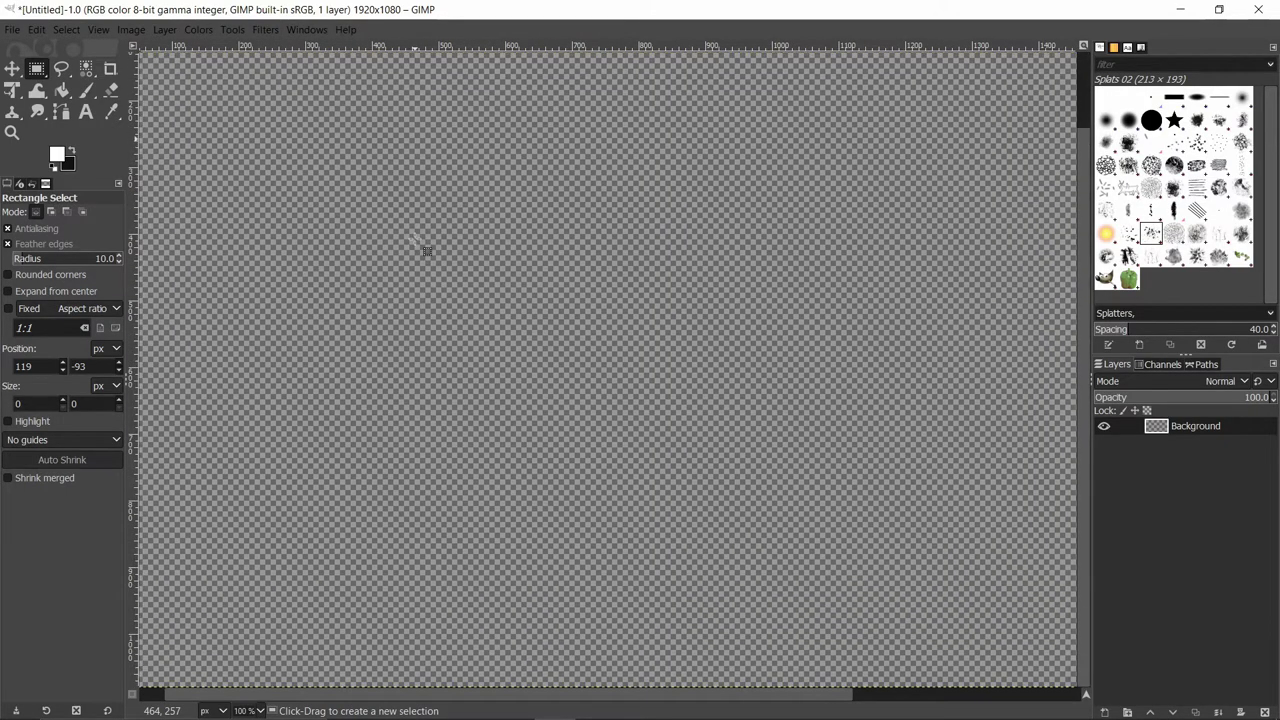
scroll(415, 240, "down", 4, "ctrl")
scroll(415, 240, "up", 1, "ctrl")
scroll(415, 240, "up", 2, "ctrl")
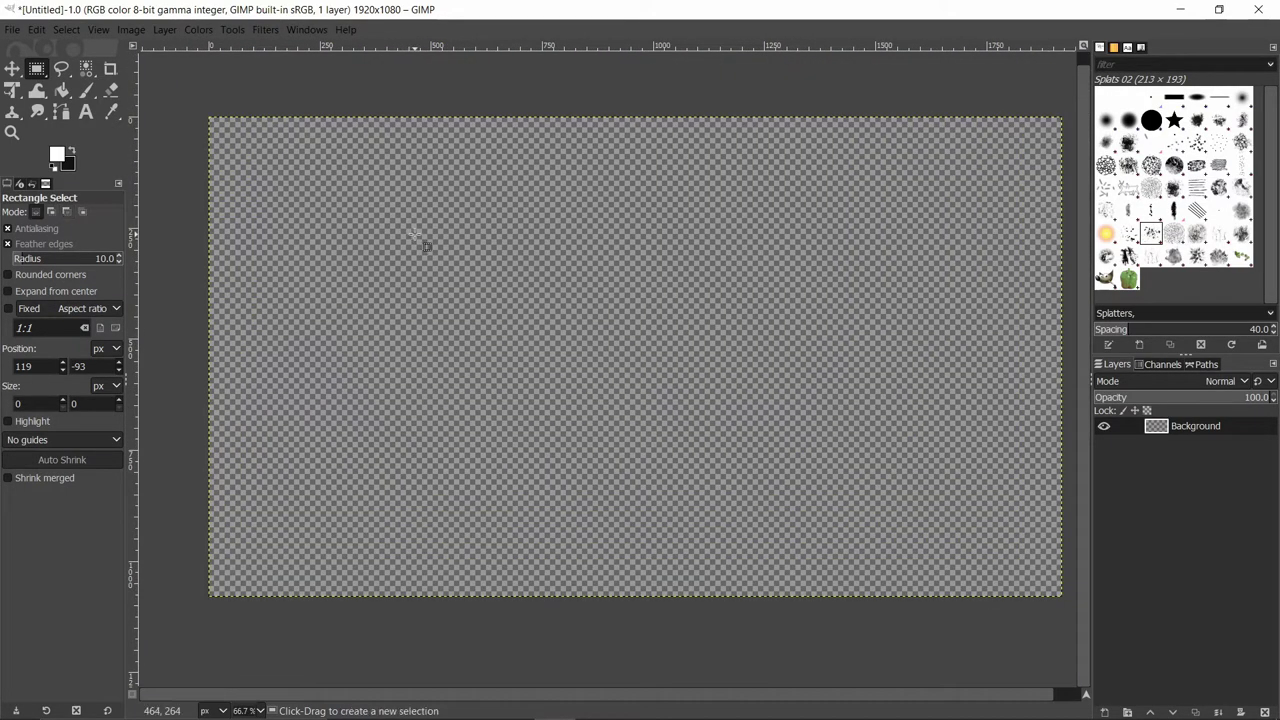
scroll(415, 240, "up", 1)
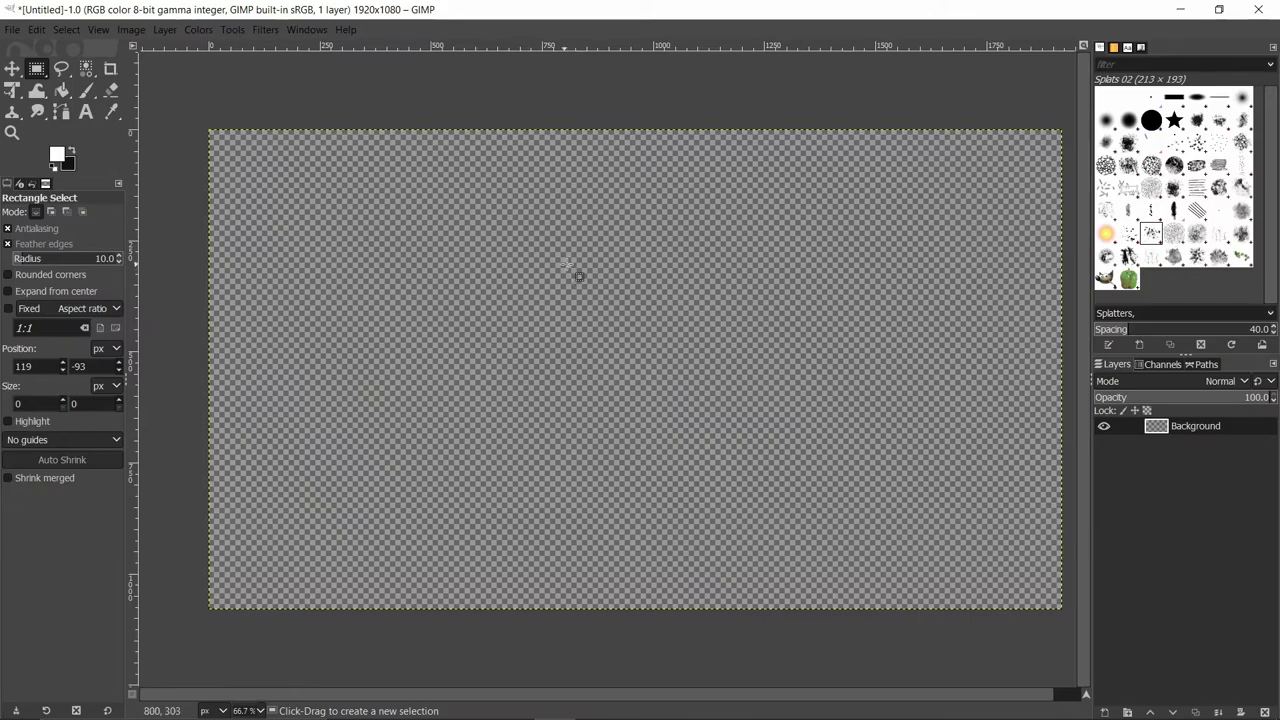
key("ctrl")
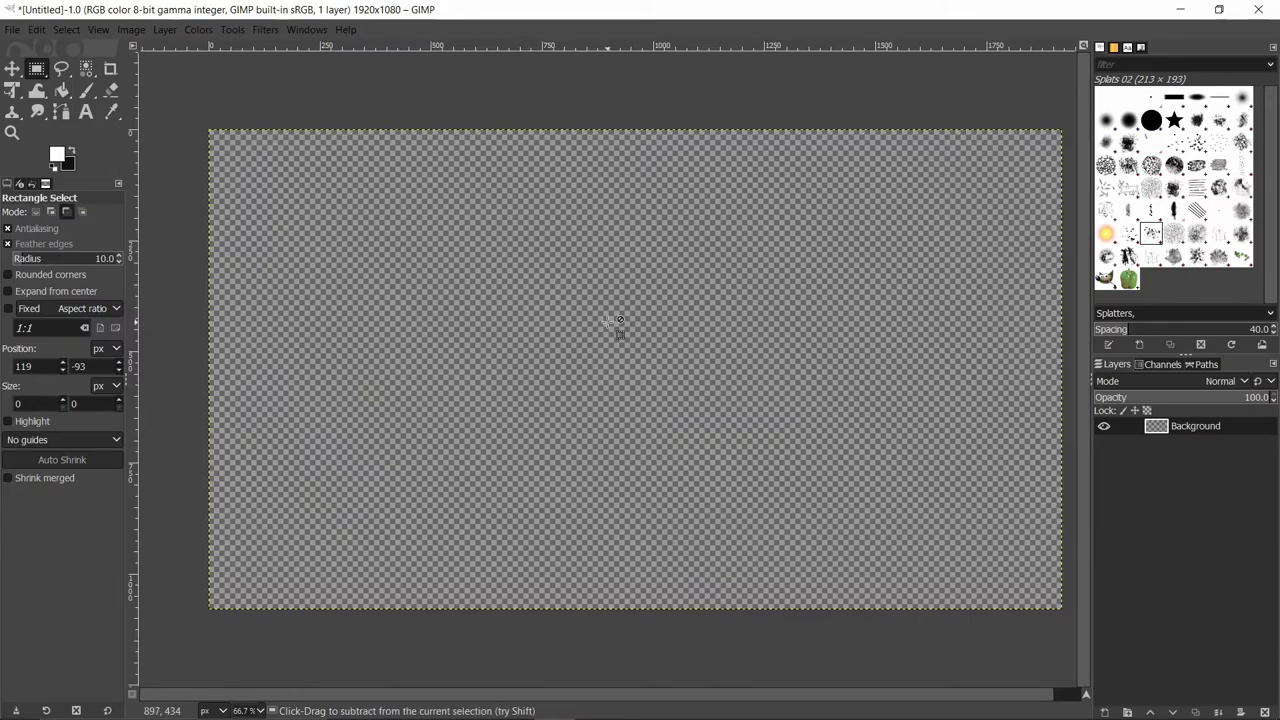
scroll(615, 322, "up", 2, "ctrl")
scroll(615, 322, "down", 3, "ctrl")
scroll(615, 322, "up", 4, "ctrl")
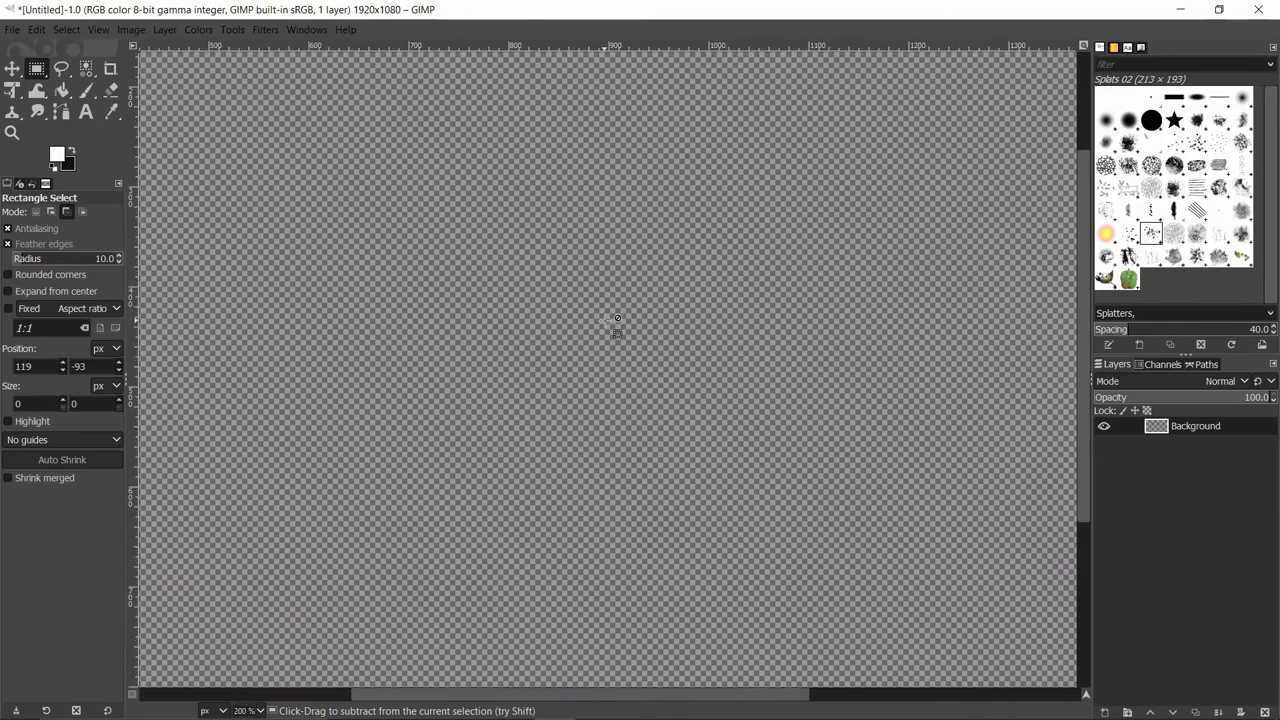
scroll(607, 320, "down", 3, "ctrl")
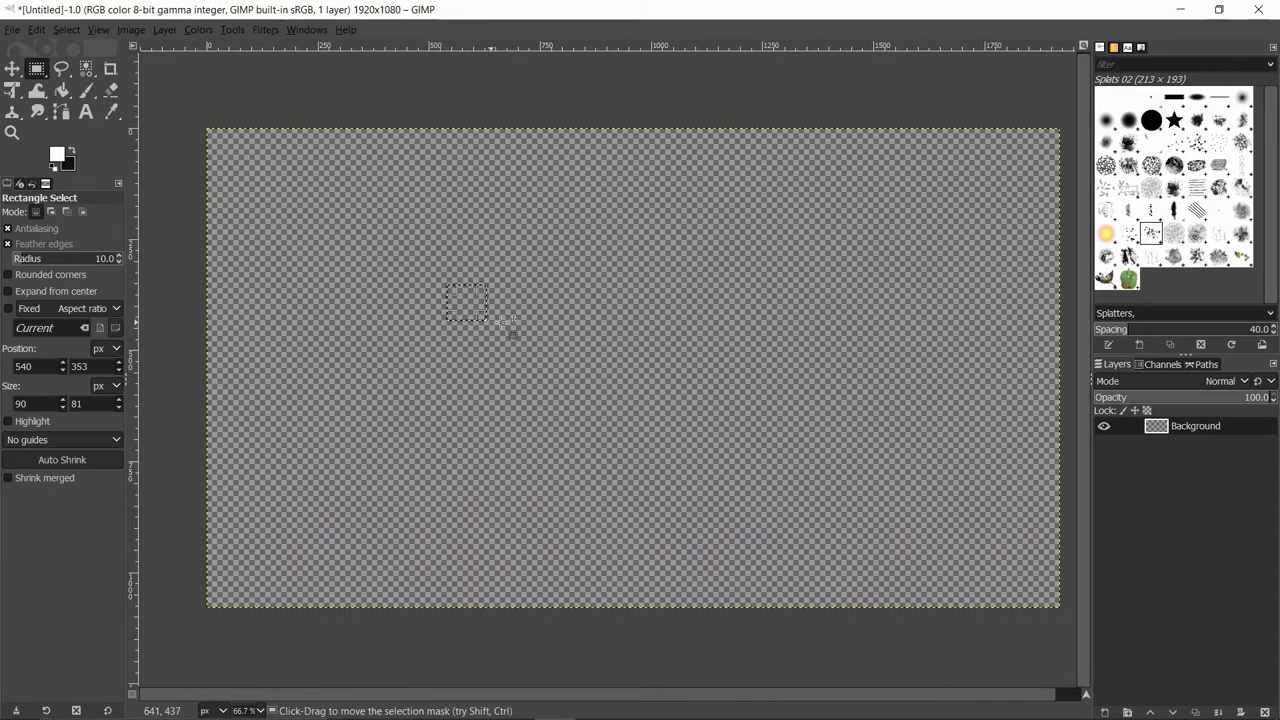
left_click(659, 317)
scroll(660, 320, "up", 3, "ctrl")
scroll(650, 314, "down", 2)
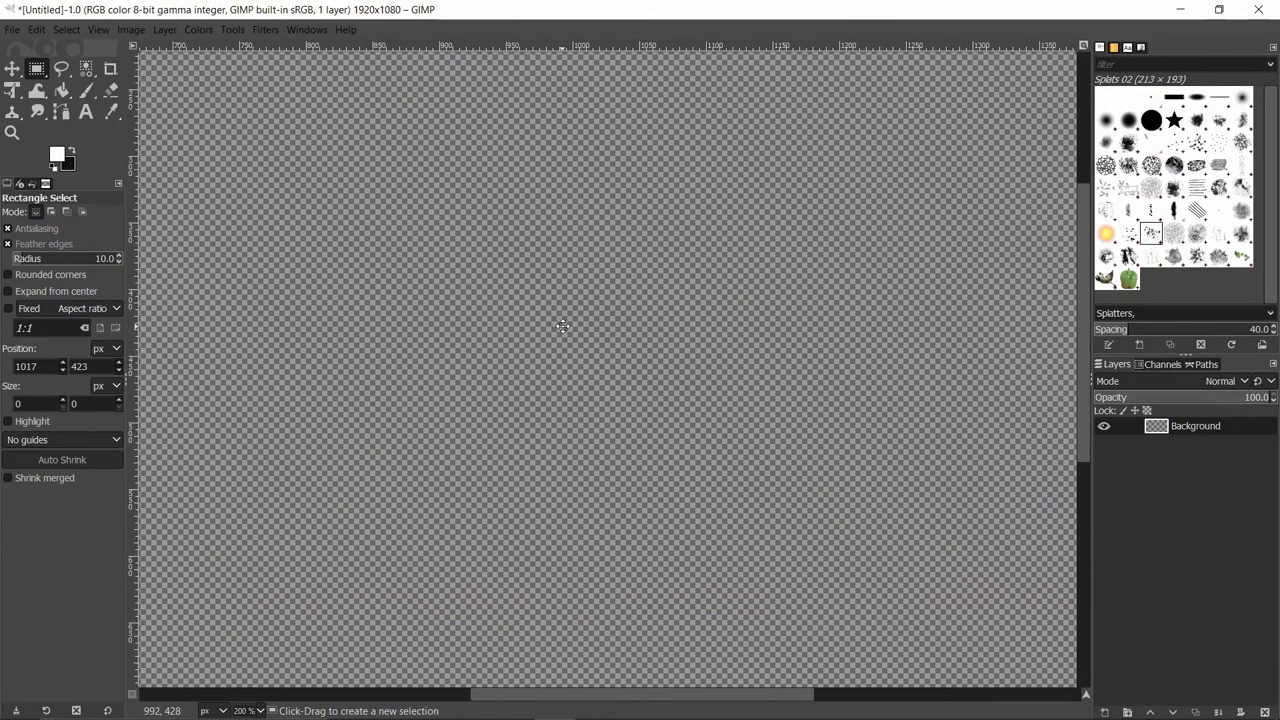
scroll(690, 304, "left", 3)
scroll(715, 298, "down", 1)
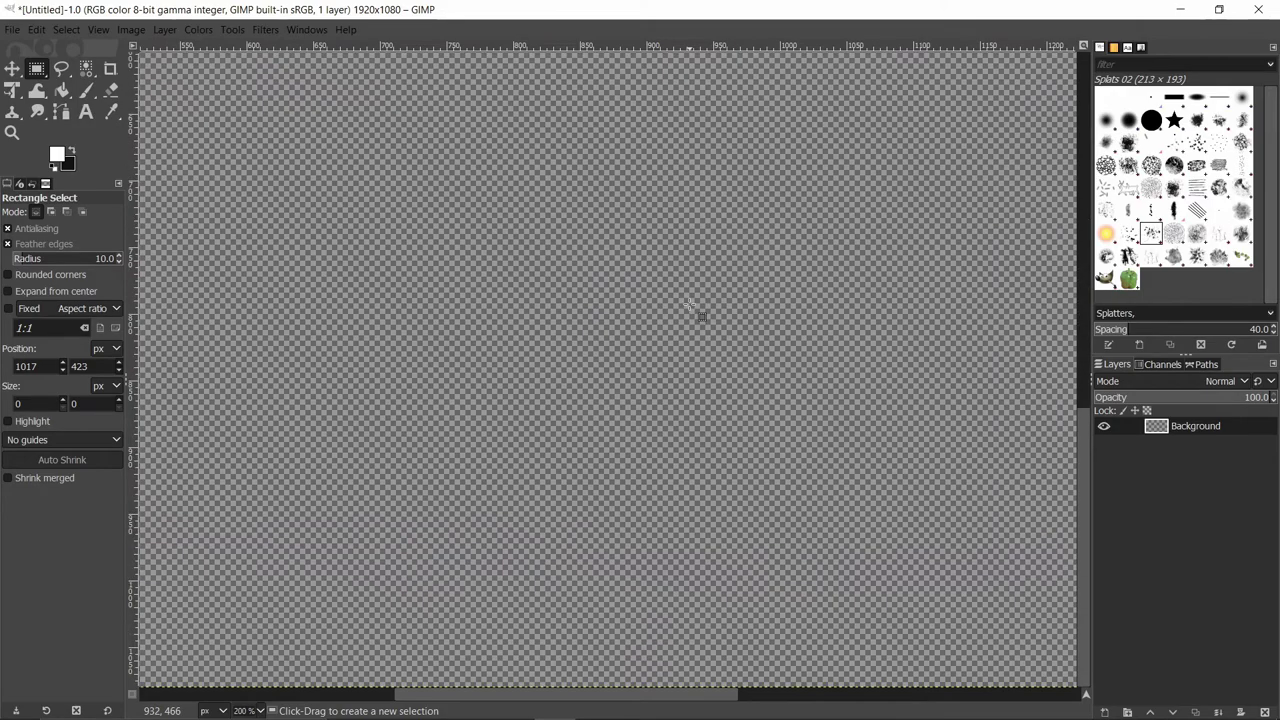
scroll(697, 311, "down", 2, "ctrl")
scroll(697, 311, "down", 2, "ctrl")
scroll(600, 308, "left", 5)
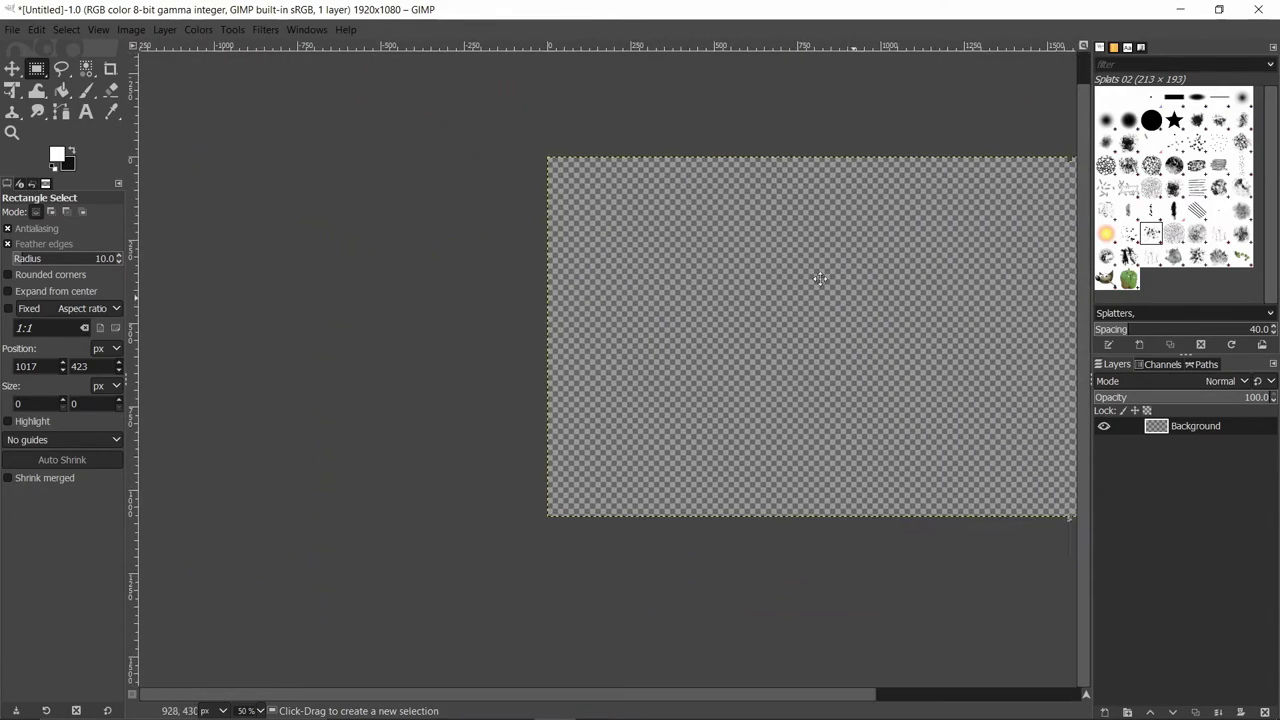
scroll(620, 310, "right", 6)
scroll(620, 310, "up", 3)
scroll(660, 310, "down", 3)
scroll(660, 310, "left", 2)
scroll(610, 350, "up", 3)
scroll(610, 350, "right", 4)
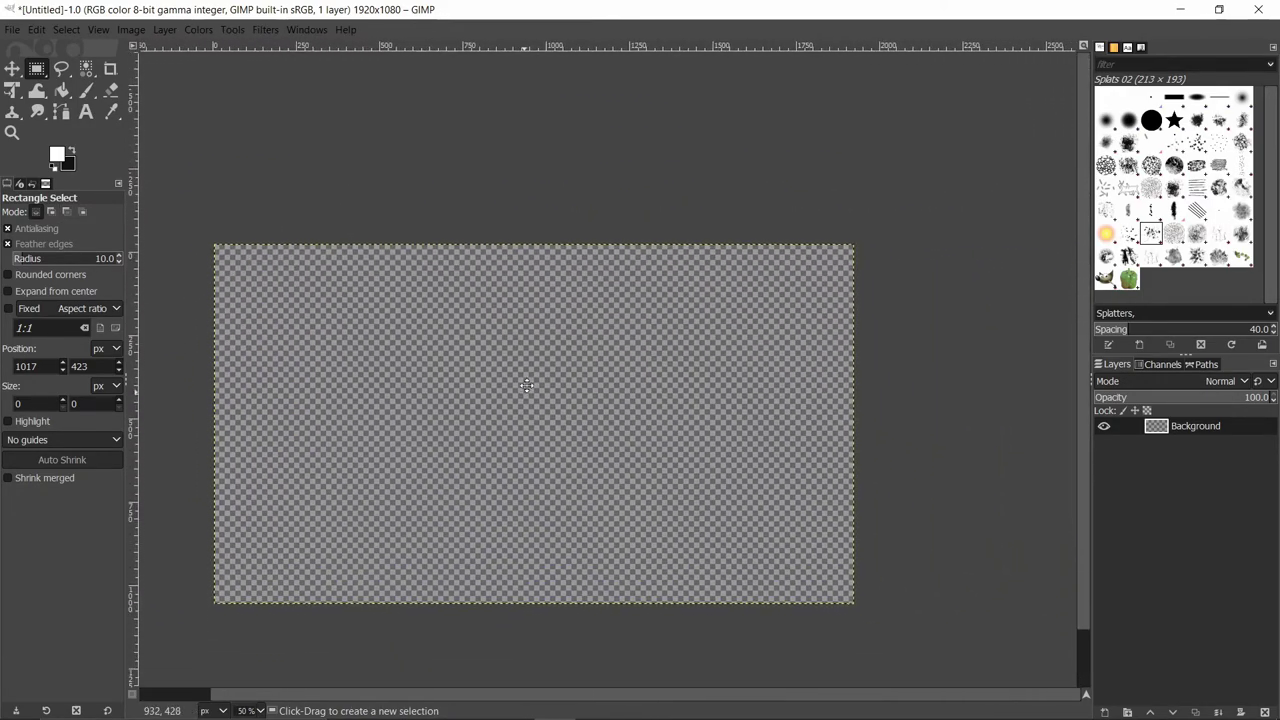
scroll(590, 370, "down", 2)
scroll(590, 370, "left", 2)
scroll(593, 384, "up", 2)
scroll(593, 384, "left", 1)
scroll(593, 384, "right", 1)
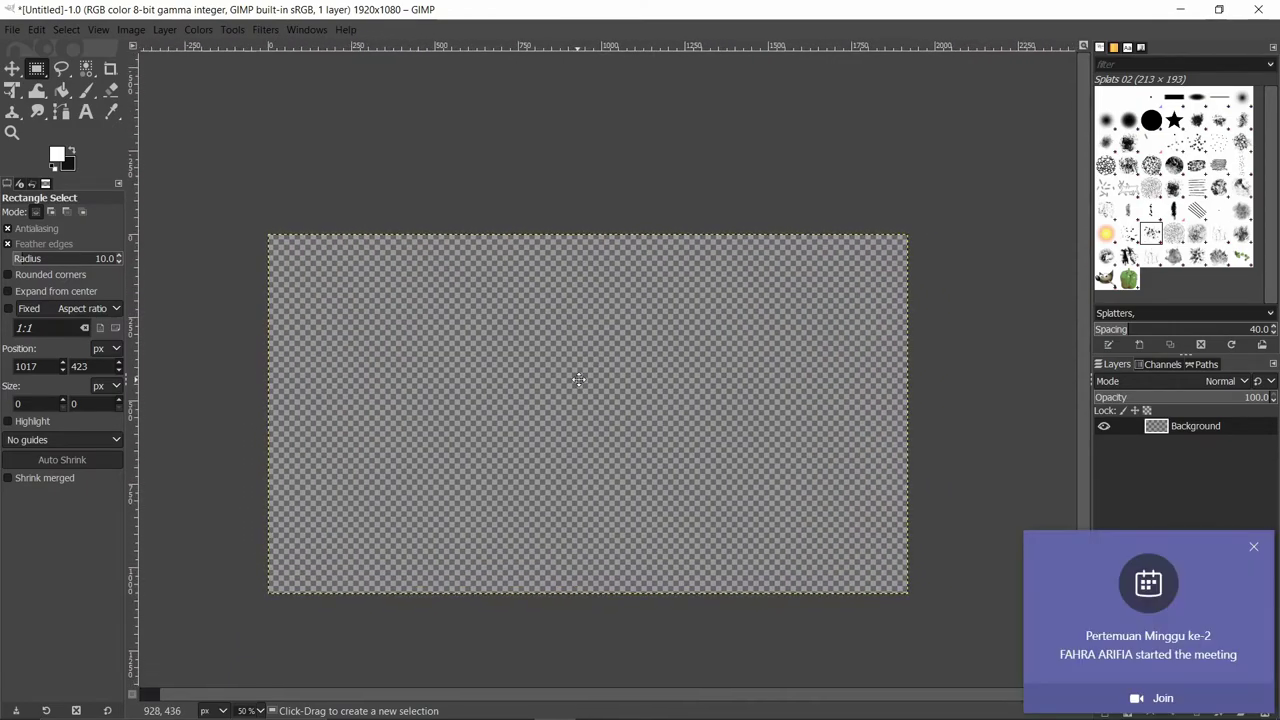
scroll(600, 357, "down", 1)
scroll(600, 357, "left", 1)
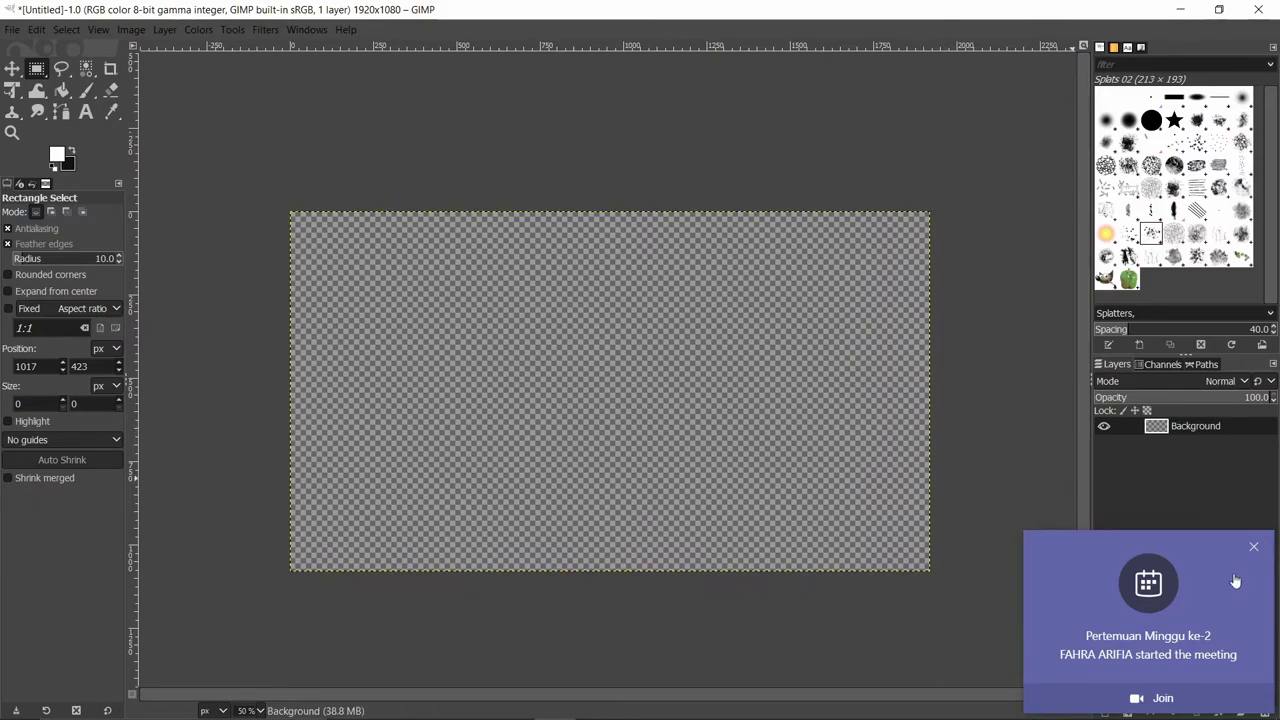
left_click(1254, 550)
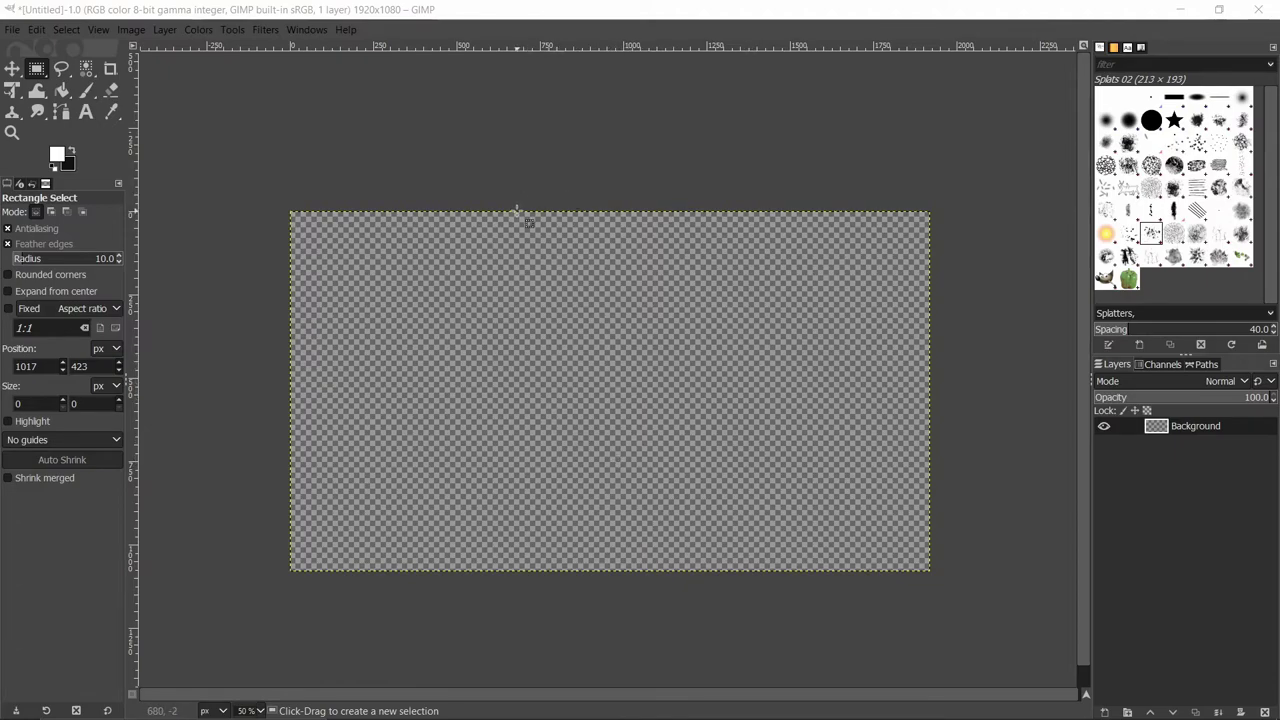
scroll(529, 194, "down", 2)
scroll(529, 194, "left", 2)
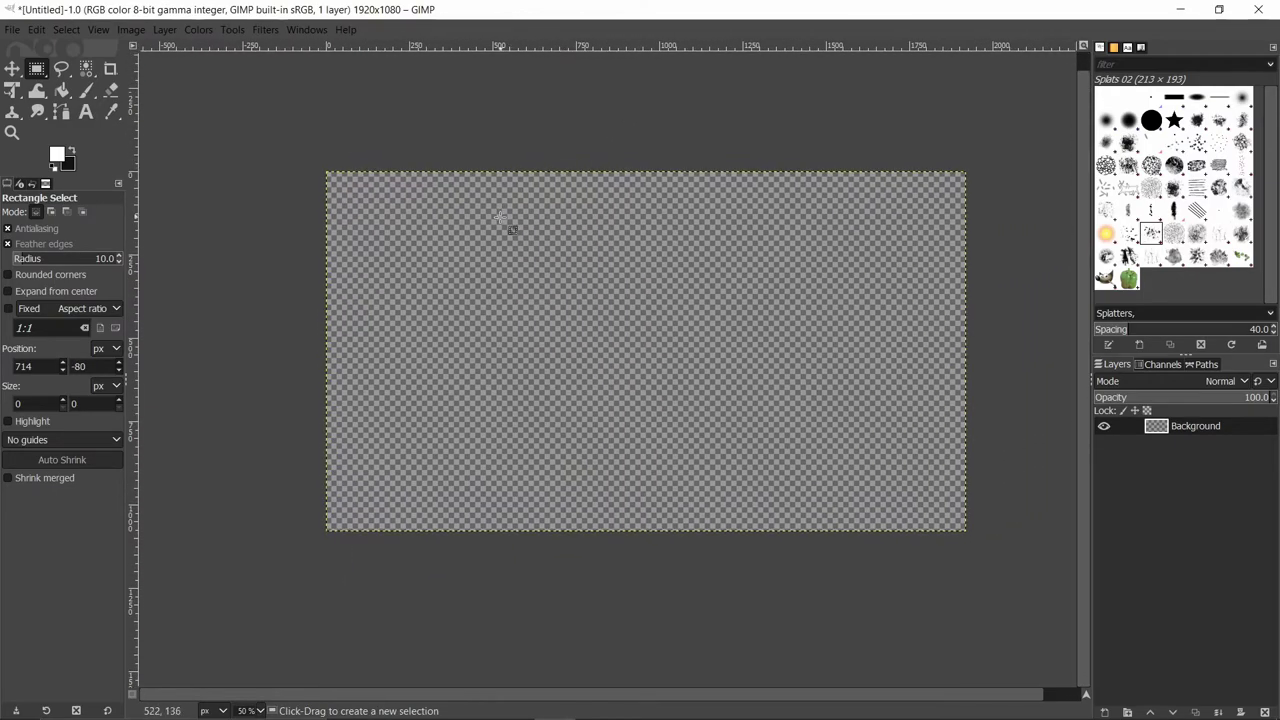
- Browse the Edit menu, then show the Tools menu's tool categories
left_click(44, 30)
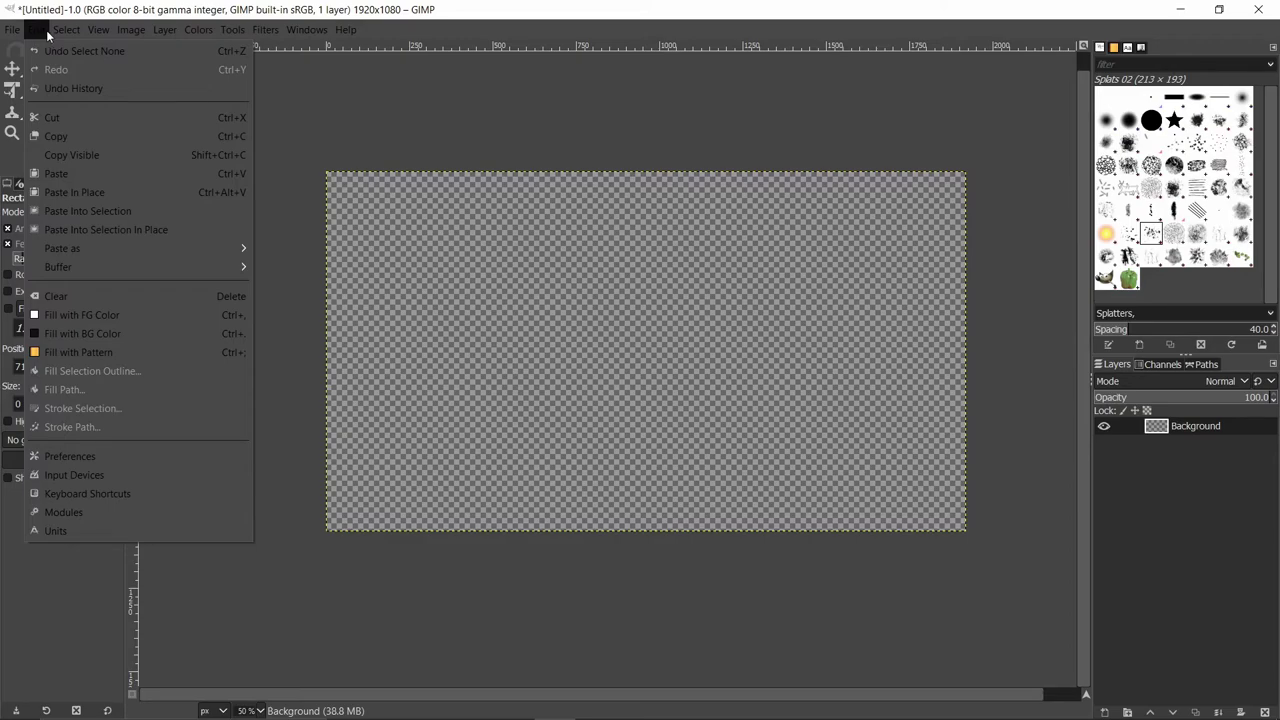
left_click(47, 30)
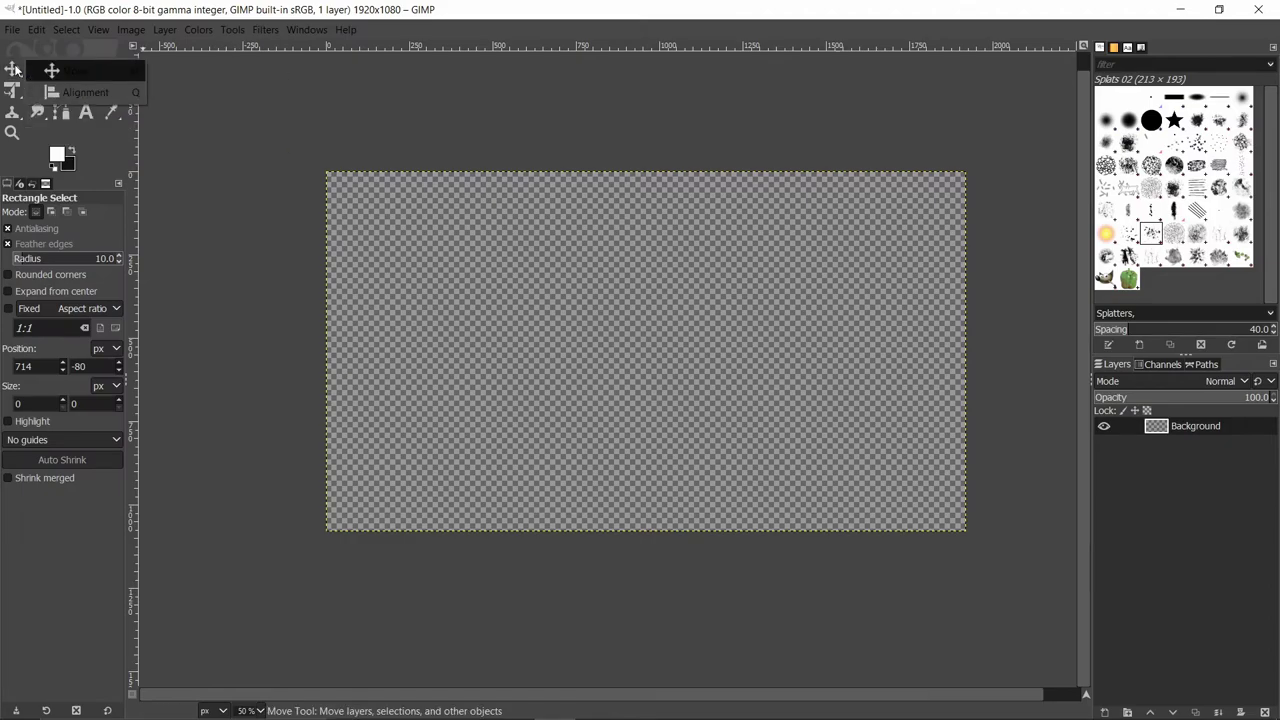
left_click(241, 29)
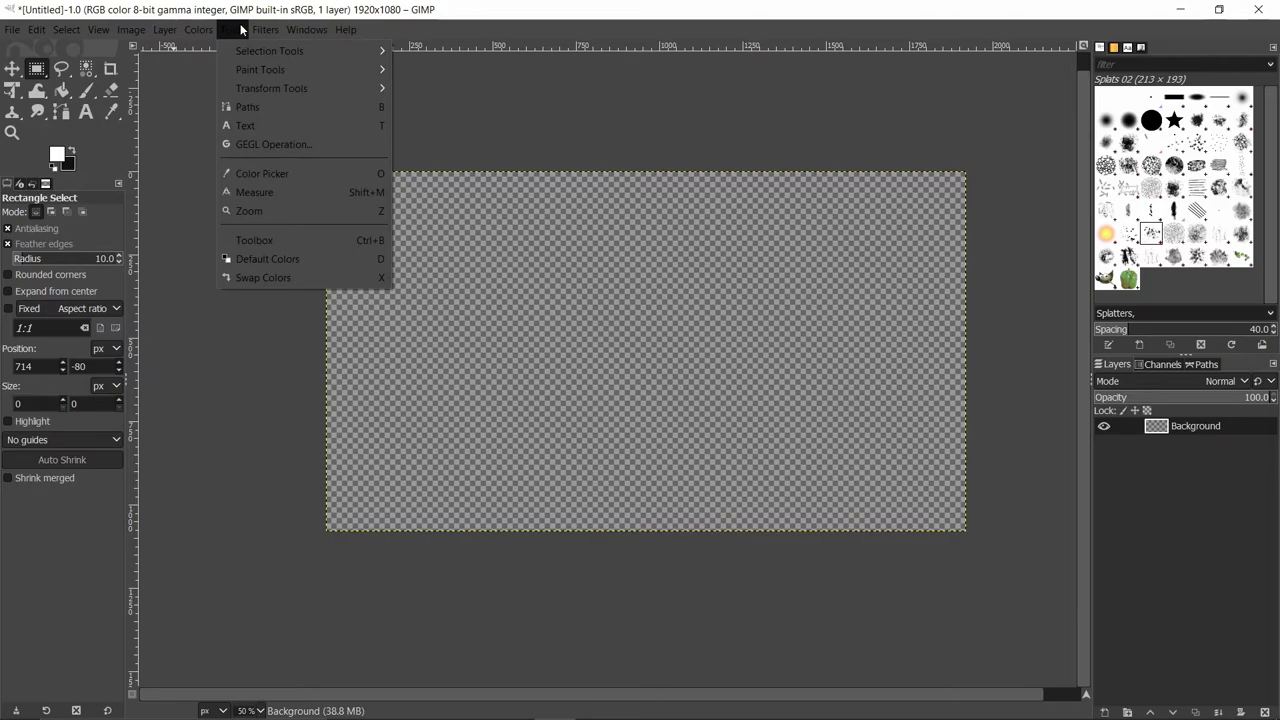
left_click(201, 3)
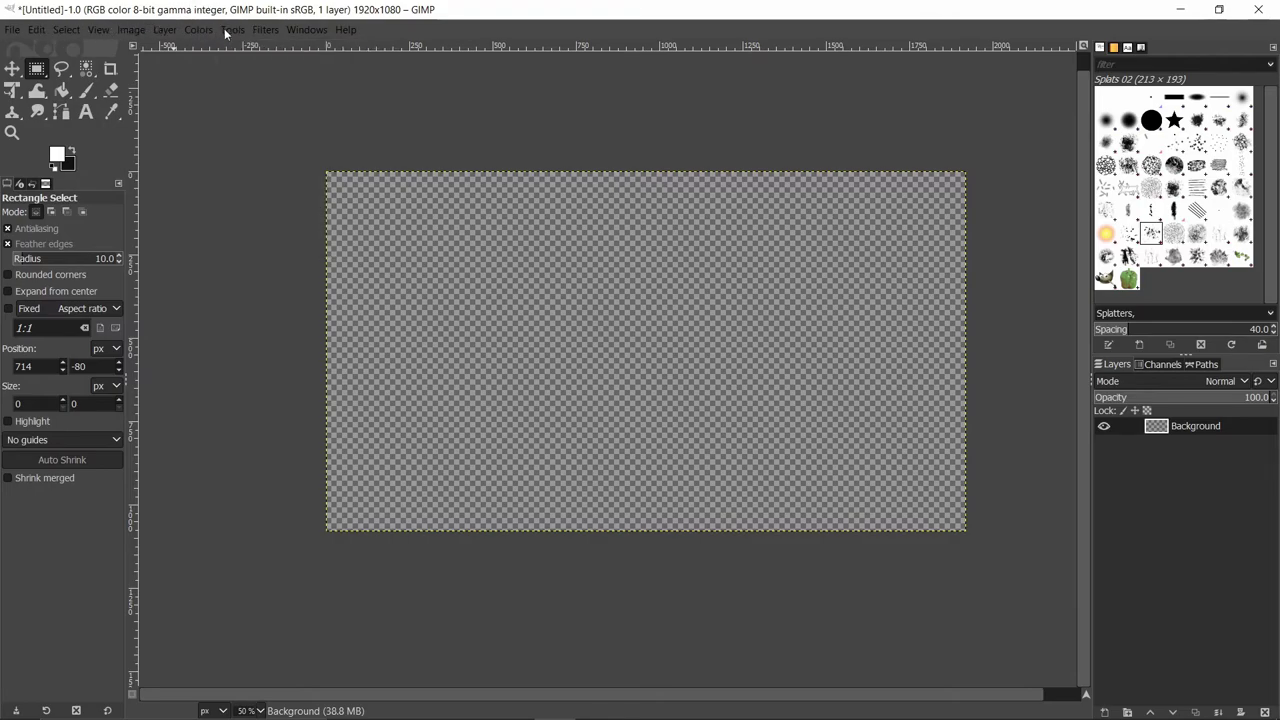
left_click(229, 30)
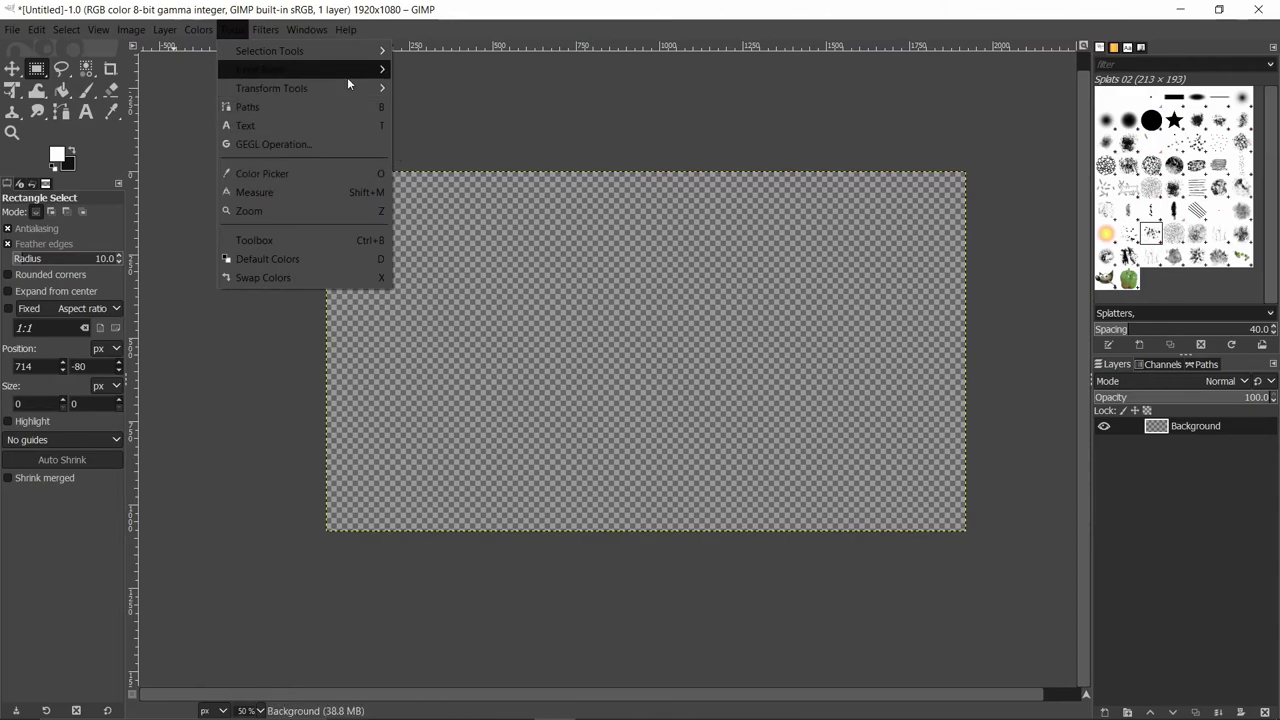
mouse_move(270, 51)
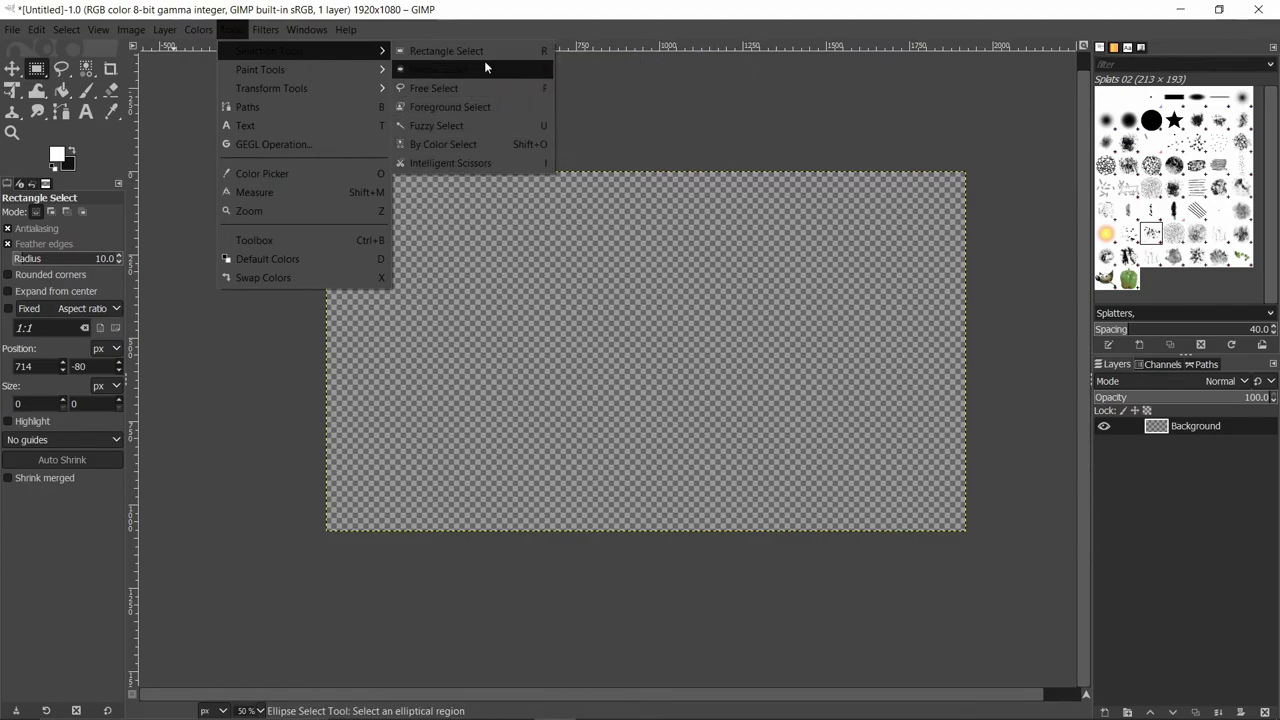
- Review the Transform Tools submenu in the Tools menu, then close the menu
left_click(168, 119)
left_click(232, 30)
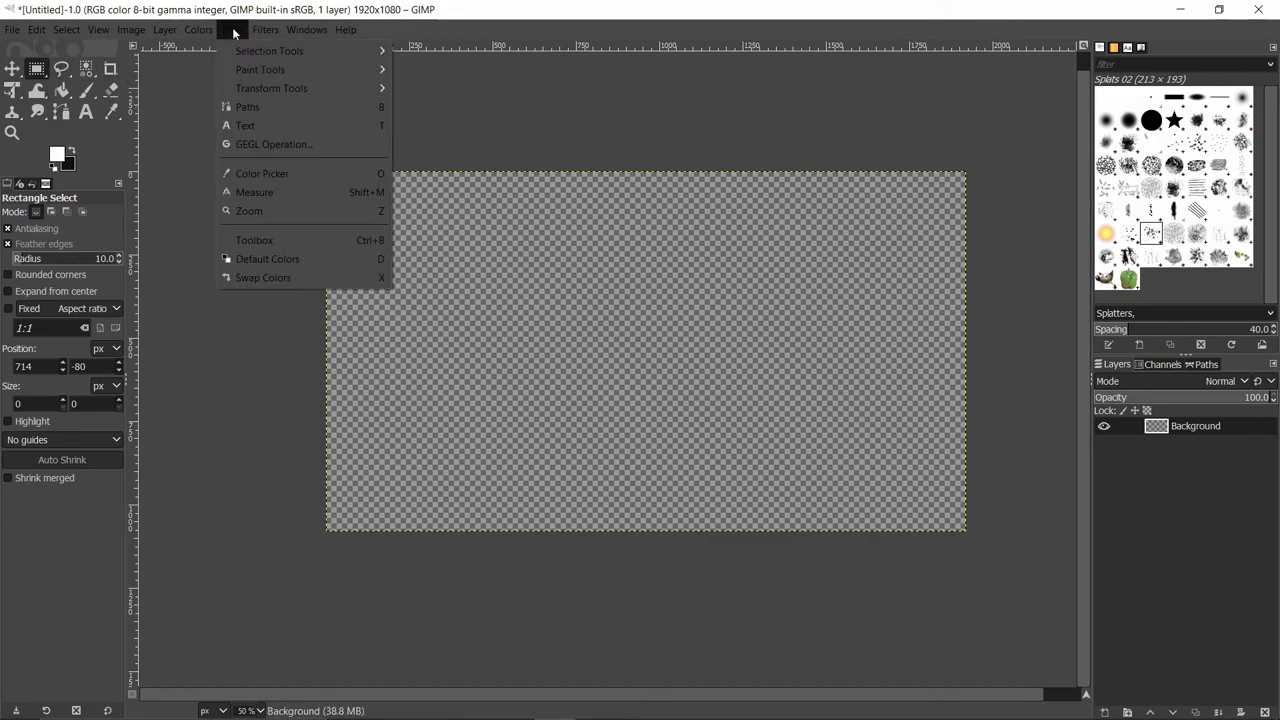
mouse_move(271, 88)
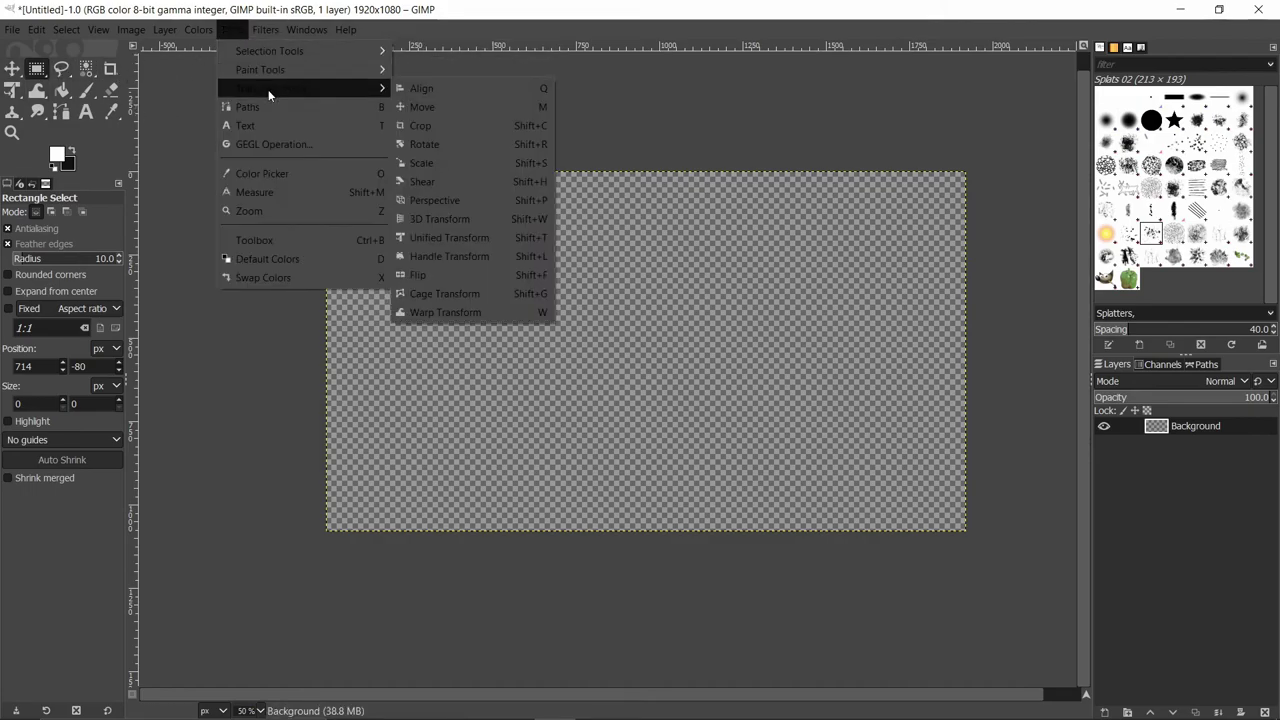
left_click(149, 94)
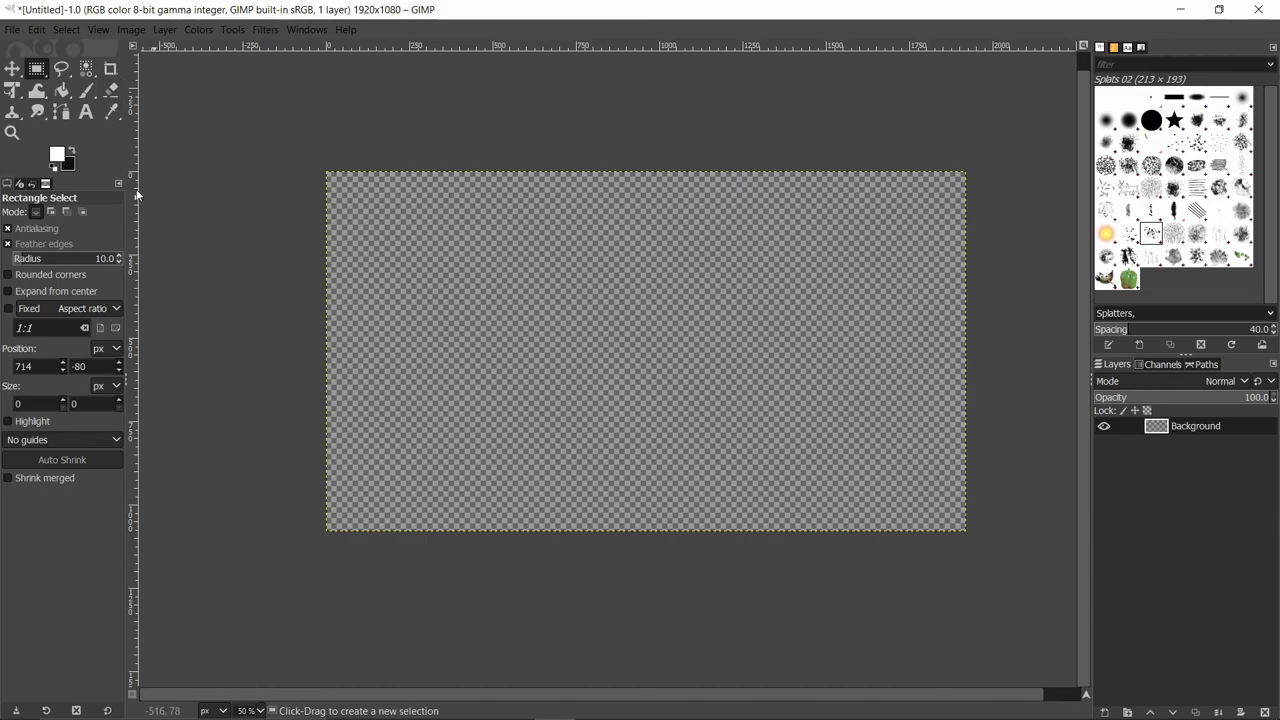
- Return the left dock to Tool Options and try Move, Rectangle, Free, By-Color Select and Crop
left_click(22, 185)
left_click(44, 186)
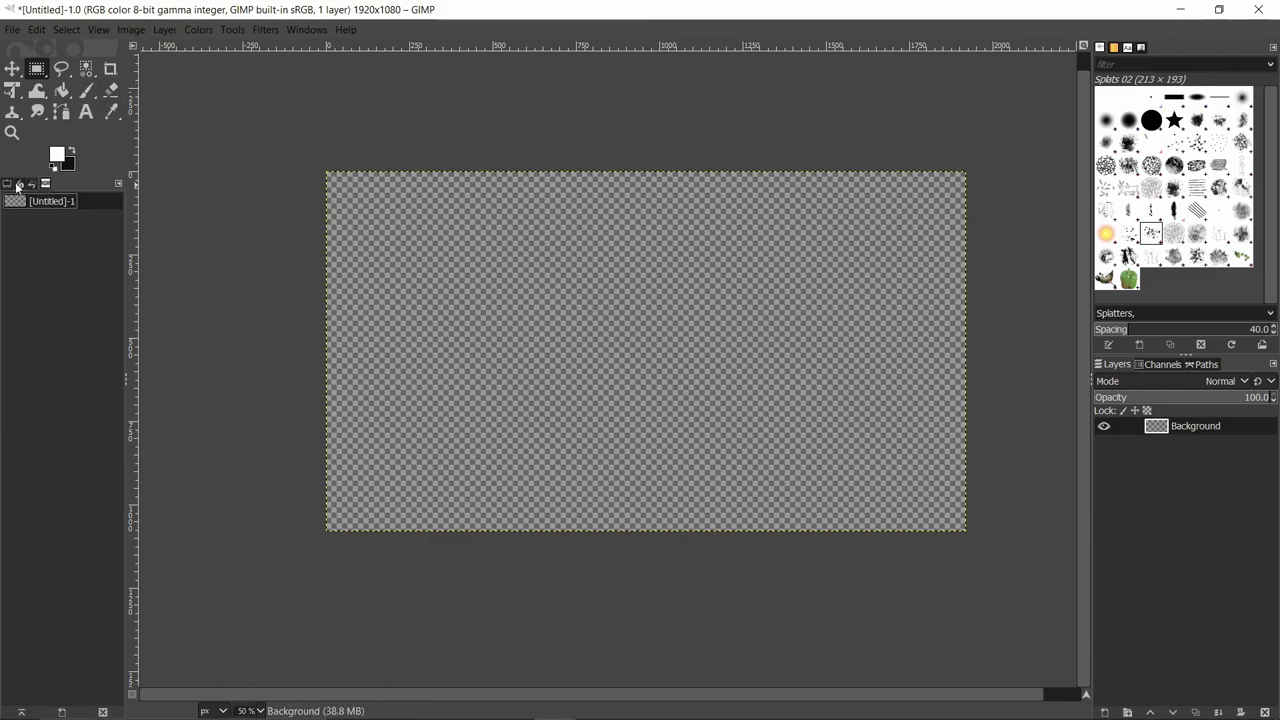
left_click(8, 187)
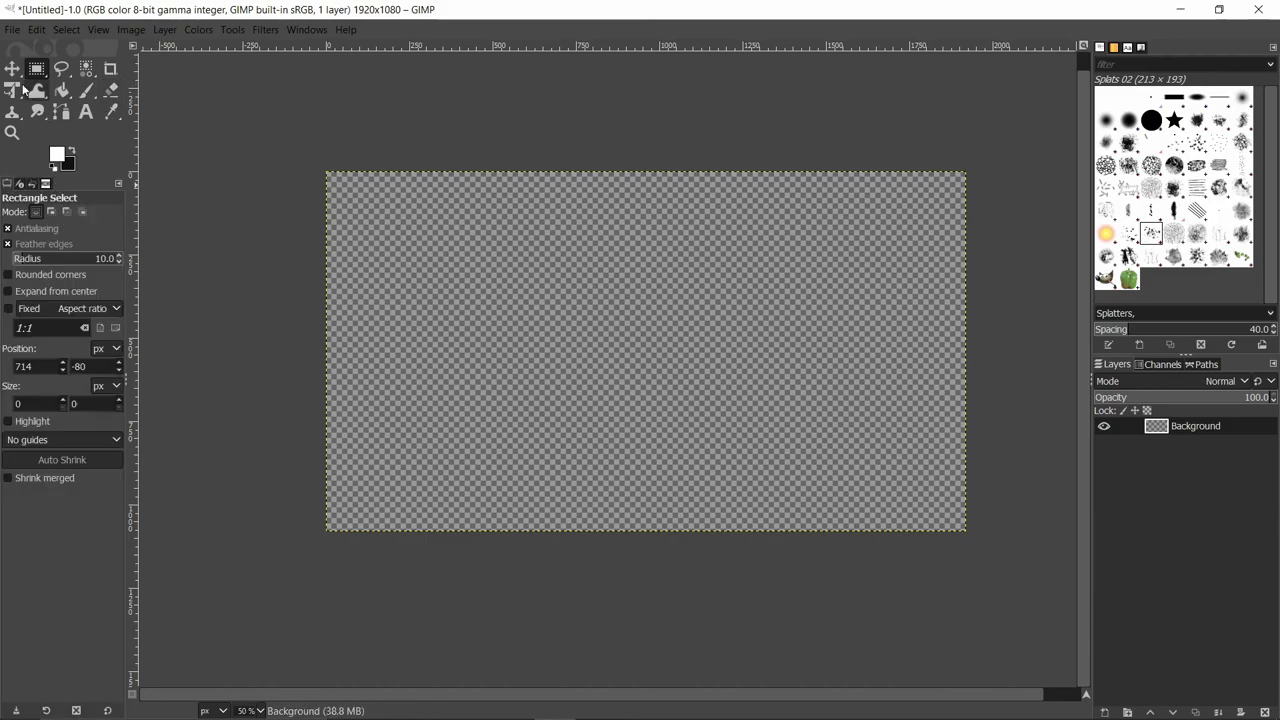
key("m")
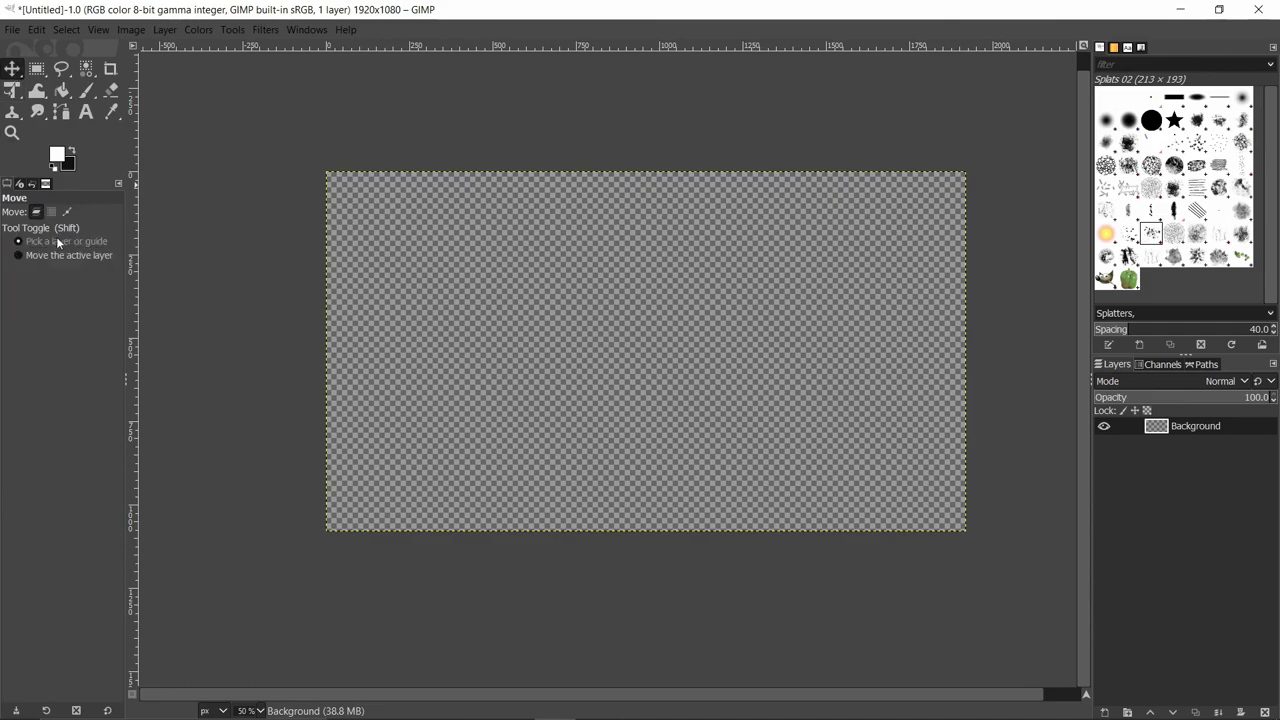
left_click(37, 68)
left_click(62, 68)
left_click(87, 68)
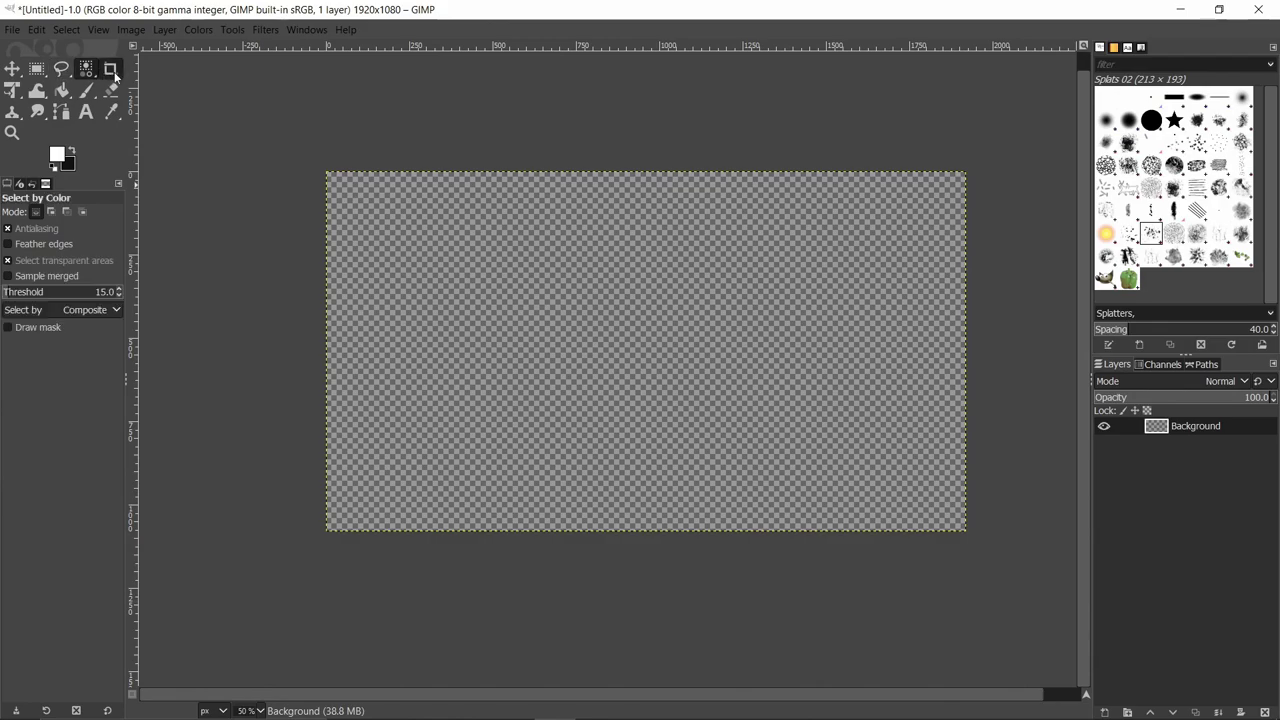
left_click(110, 68)
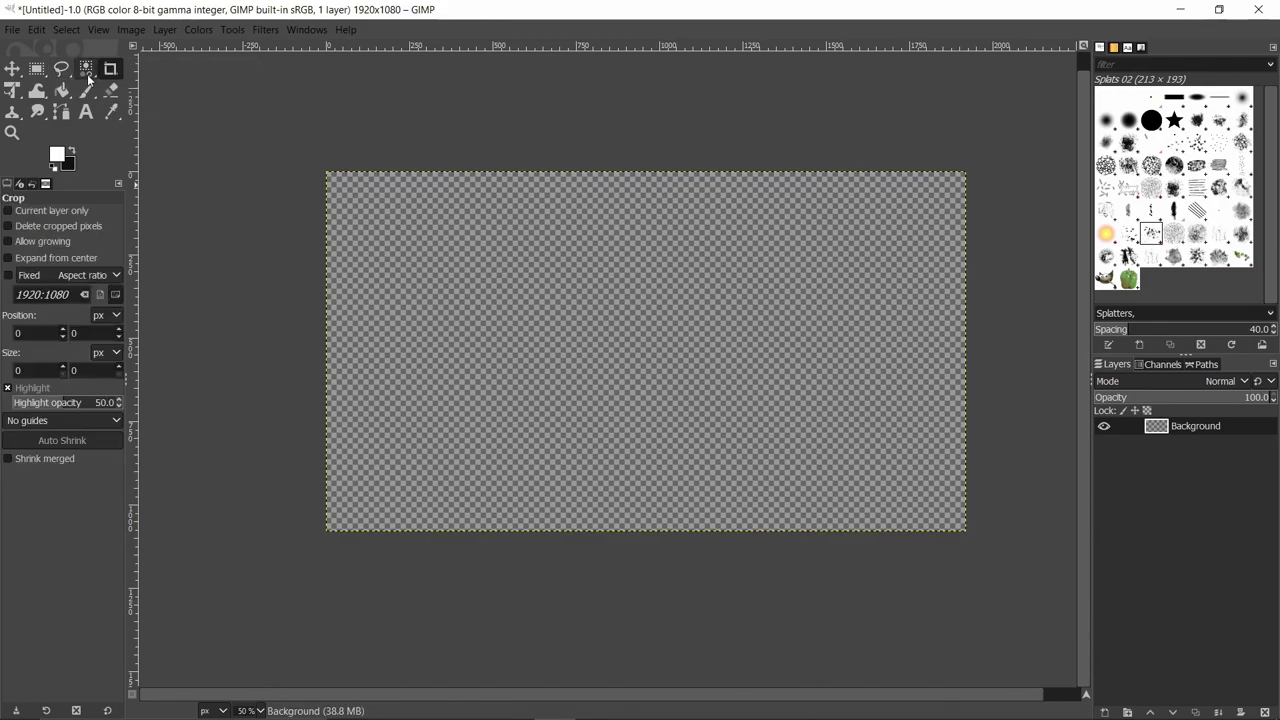
- Try Fuzzy Select, Crop, Paintbrush, Bucket Fill, Warp, Unified Transform, Clone and Smudge, ending on Paths
left_click(163, 71)
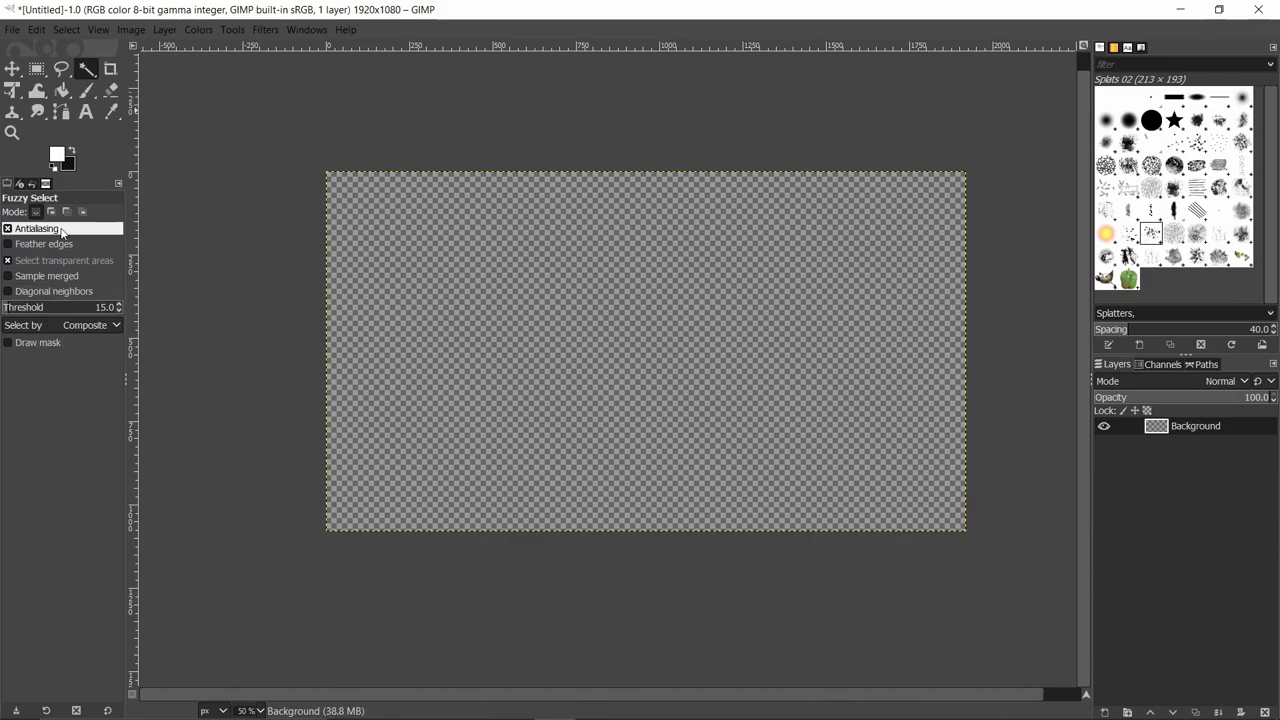
left_click(110, 69)
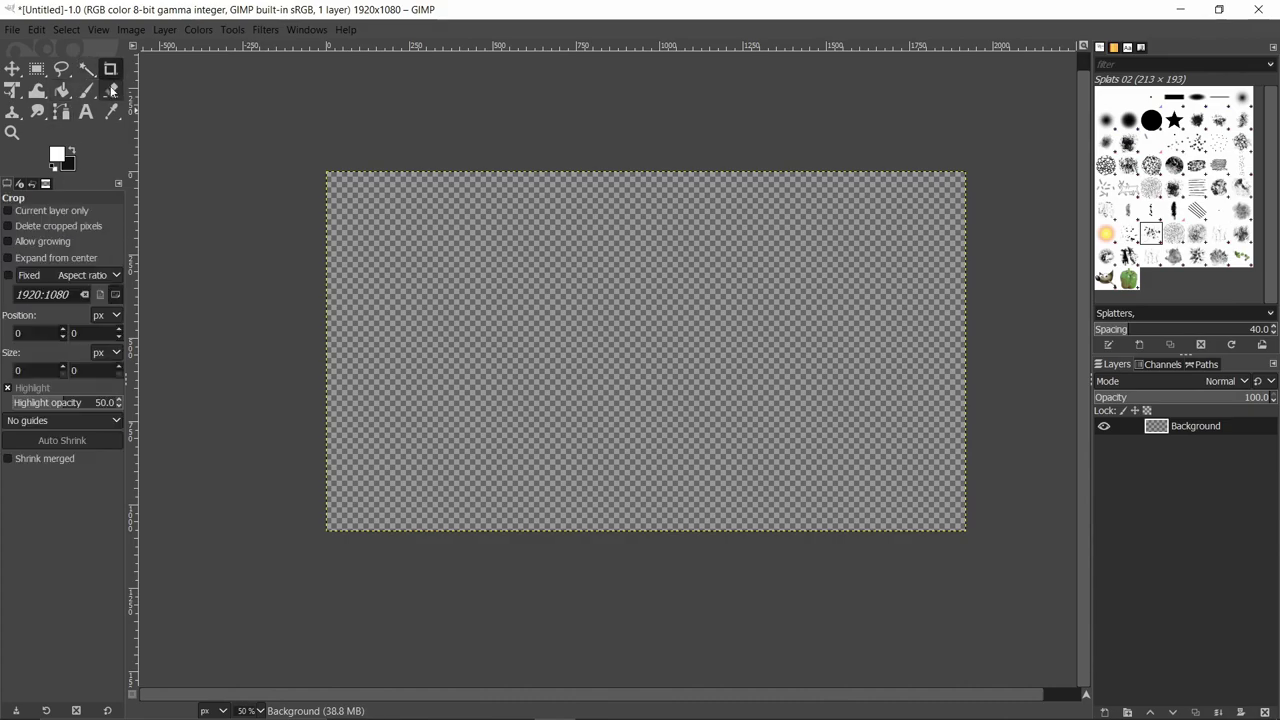
left_click(88, 90)
left_click(61, 90)
left_click(37, 90)
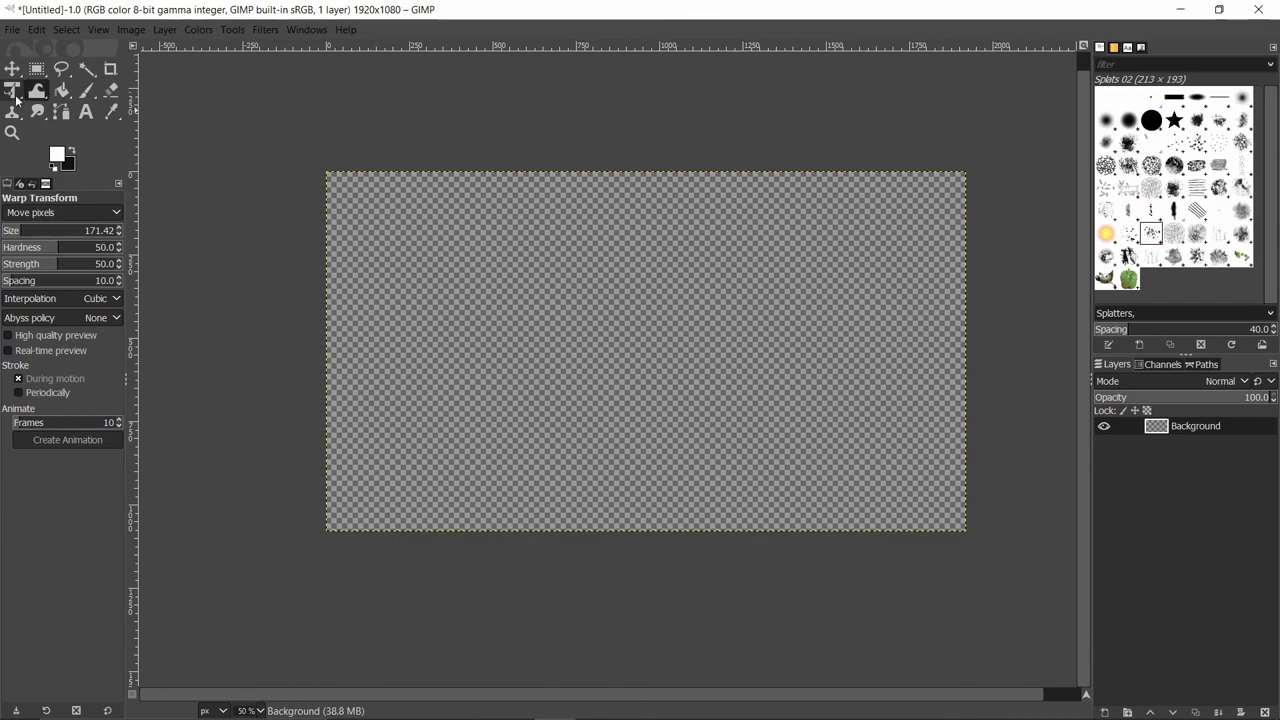
left_click(12, 90)
left_click(12, 112)
left_click(38, 112)
left_click(61, 112)
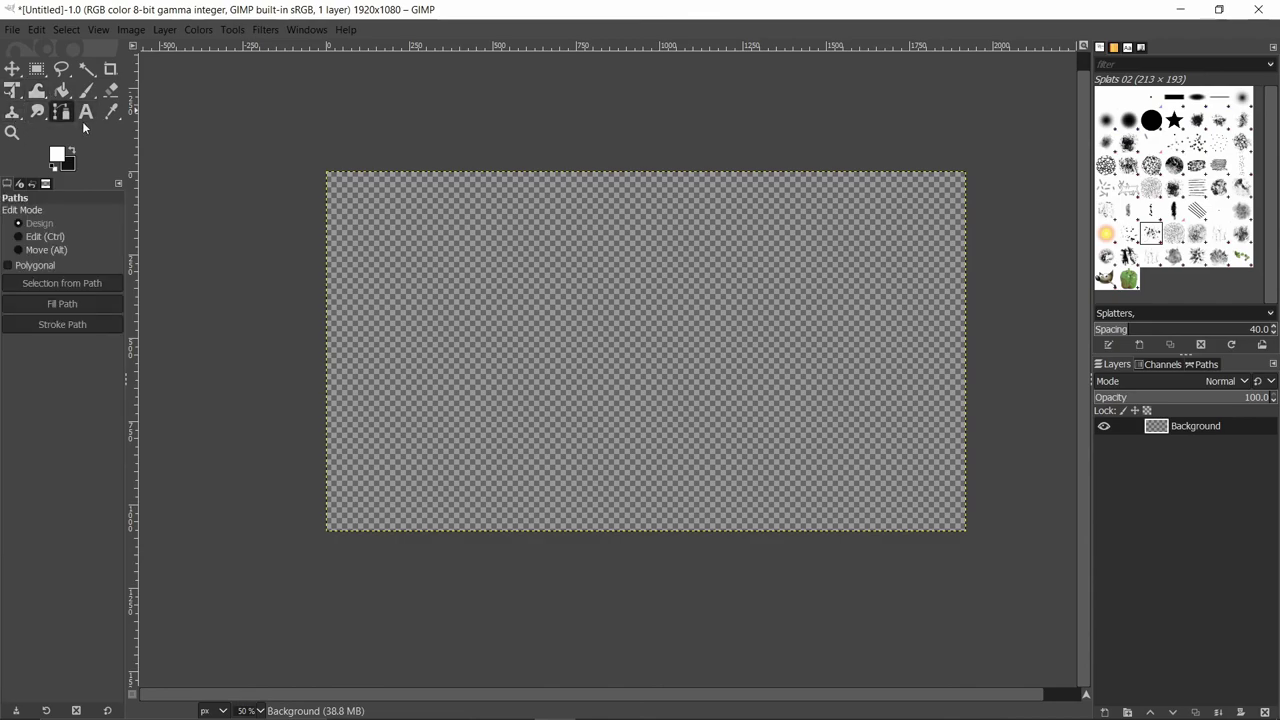